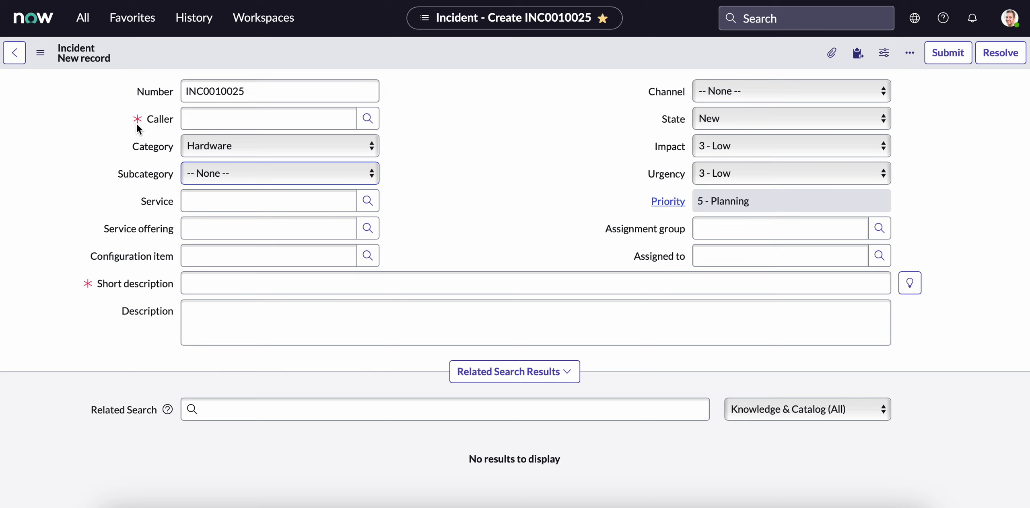
Step: Set the new incident's category to Software and its subcategory to Email
{"action": "mouse_move", "coordinate": [88, 283]}
{"action": "left_click", "coordinate": [195, 152]}
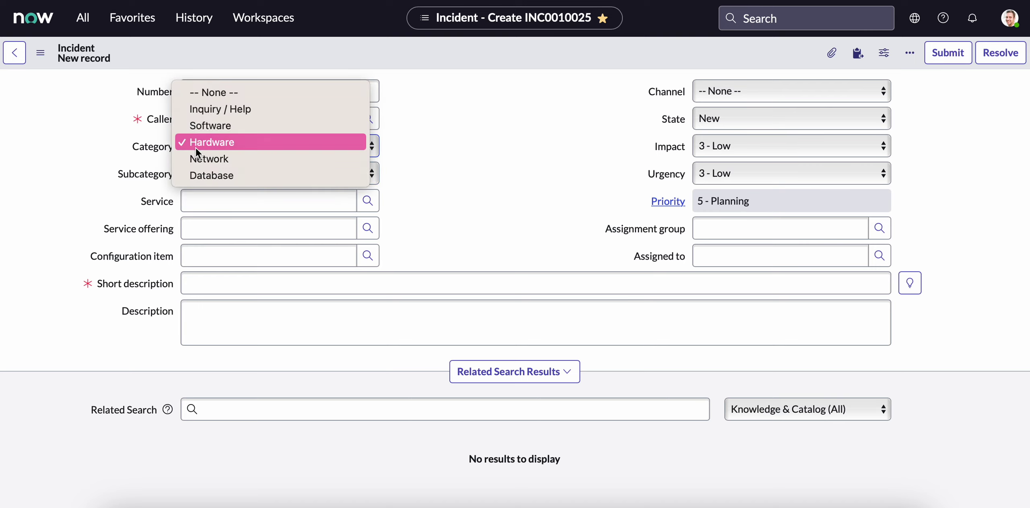
{"action": "left_click", "coordinate": [211, 124]}
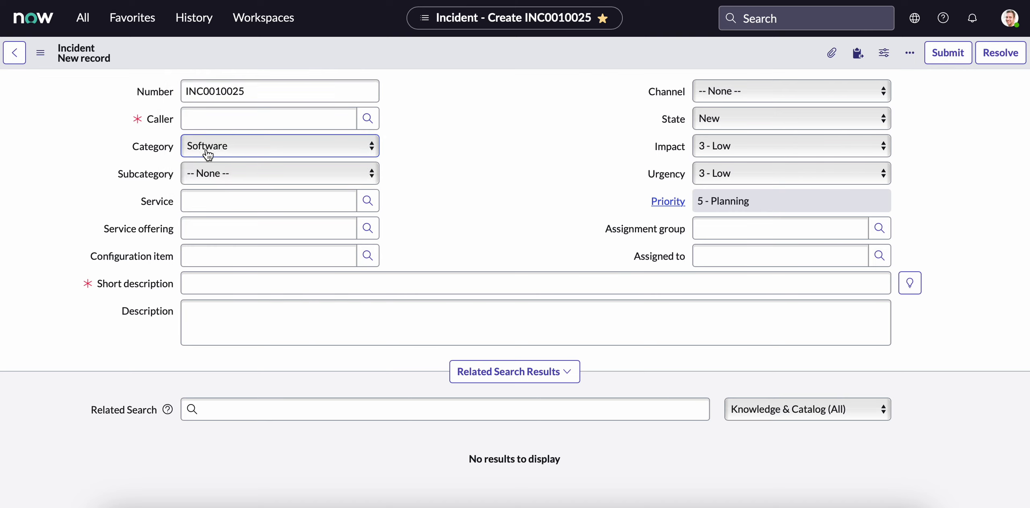
{"action": "left_click", "coordinate": [205, 175]}
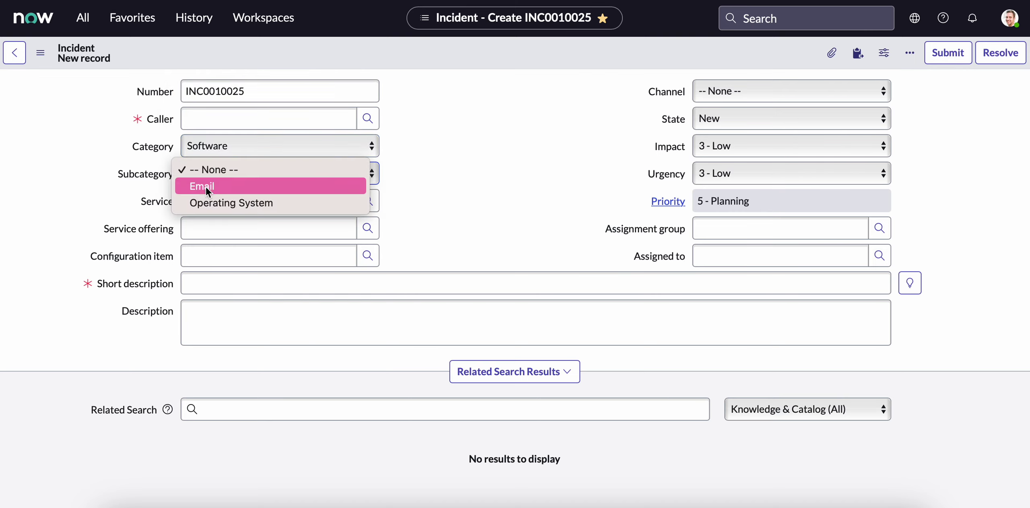
{"action": "left_click", "coordinate": [206, 186]}
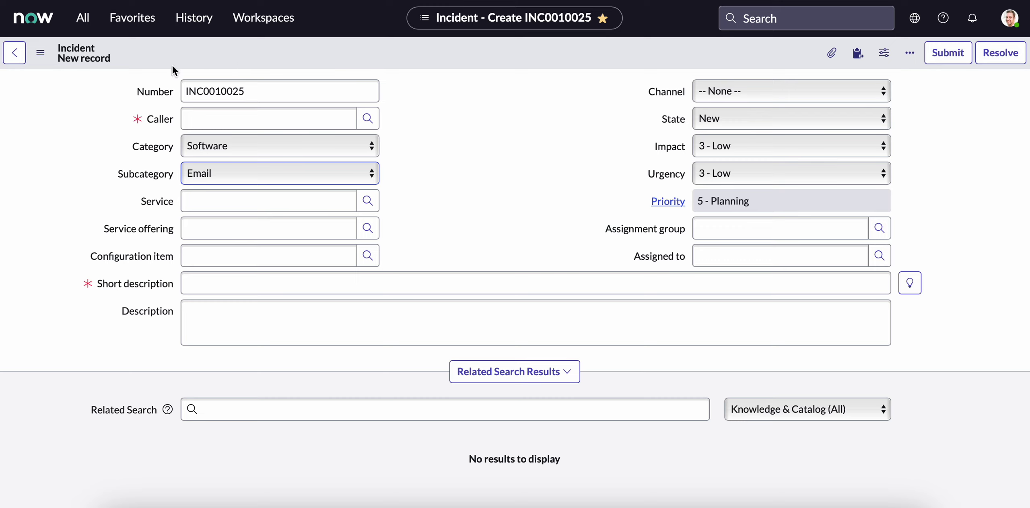
{"action": "left_click", "coordinate": [84, 20]}
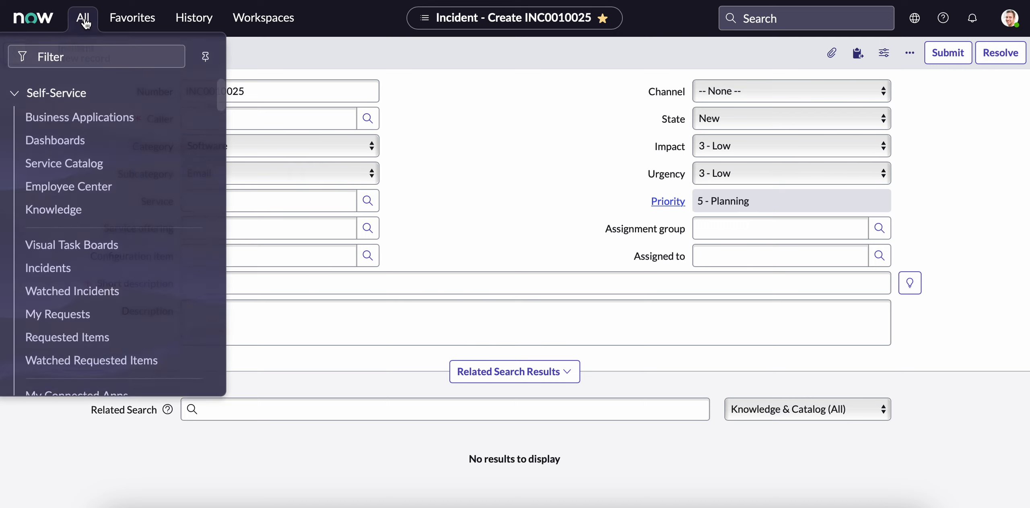
{"action": "type", "text": "ui poli"}
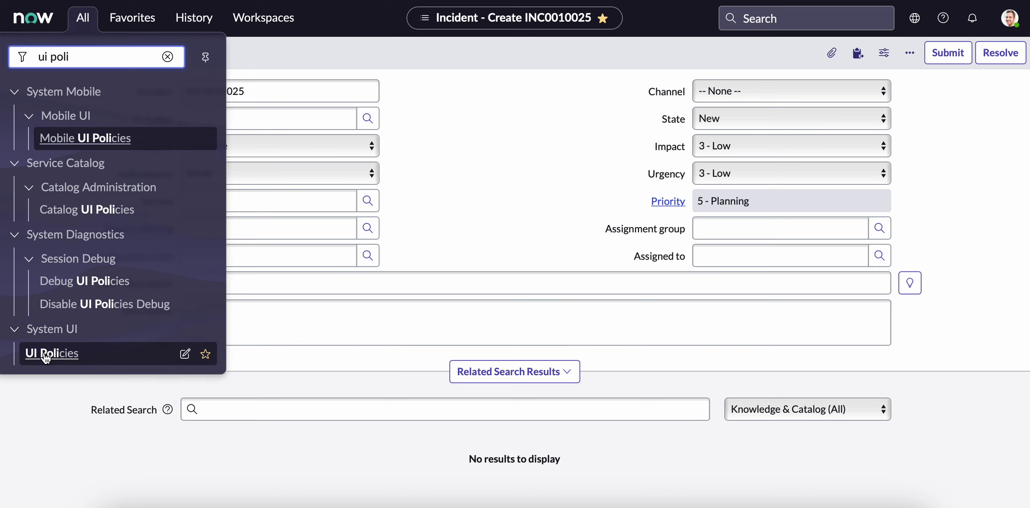
{"action": "left_click", "coordinate": [245, 53]}
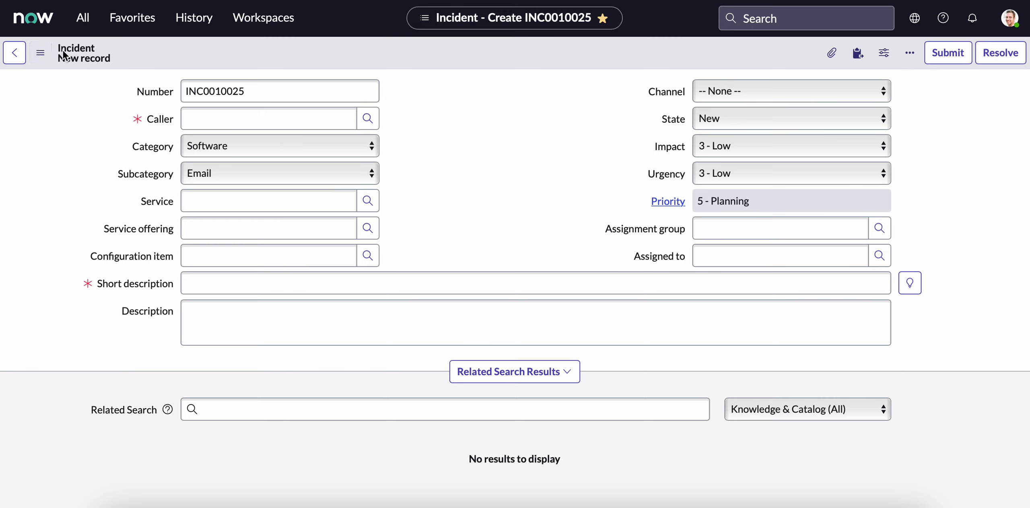
Step: Open the list of UI policies configured for the Incident form, keeping the unsaved incident page open
{"action": "left_click", "coordinate": [41, 58]}
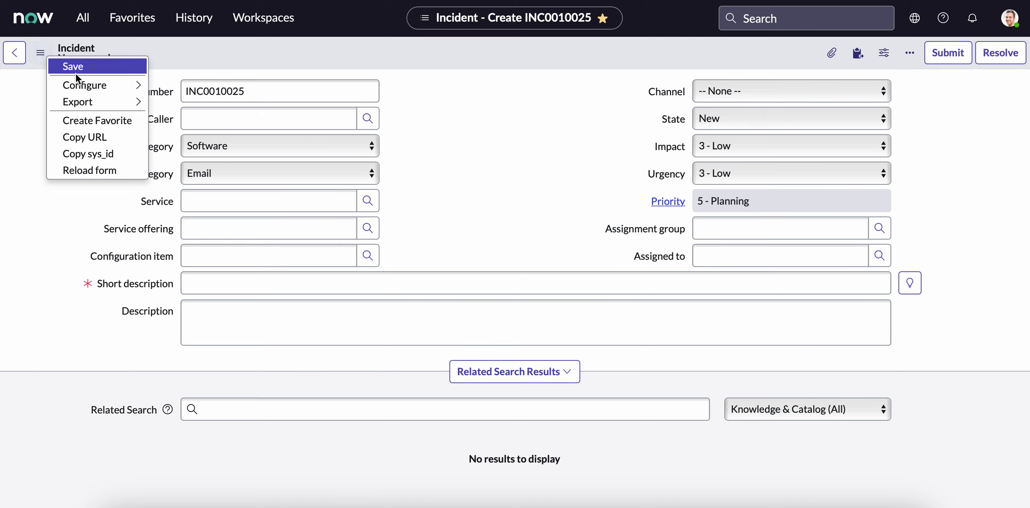
{"action": "mouse_move", "coordinate": [94, 86]}
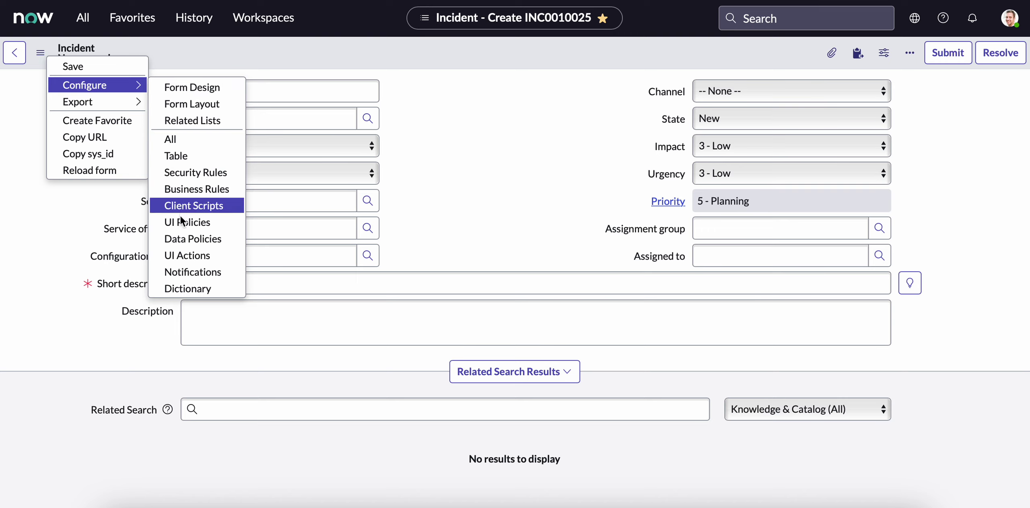
{"action": "left_click", "coordinate": [180, 223]}
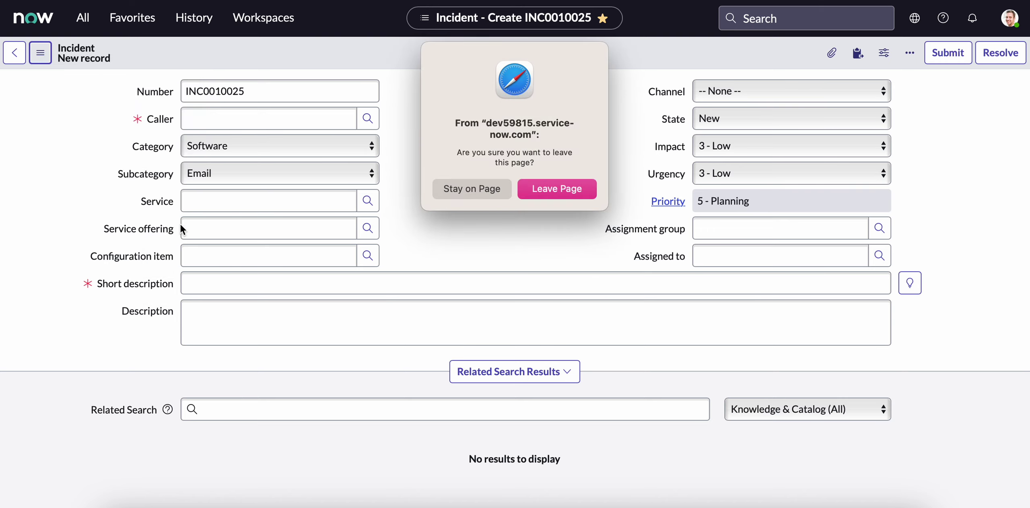
{"action": "left_click", "coordinate": [471, 188]}
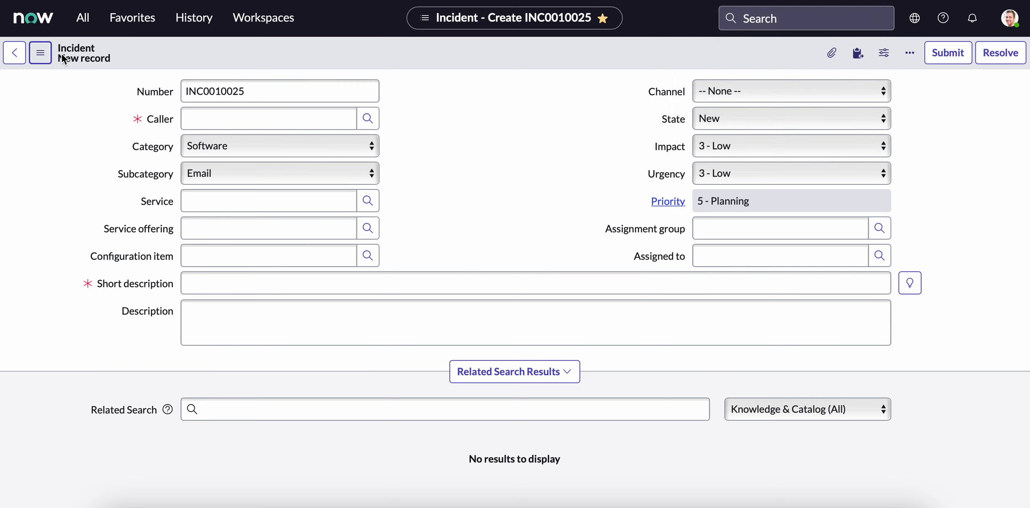
{"action": "left_click", "coordinate": [606, 1]}
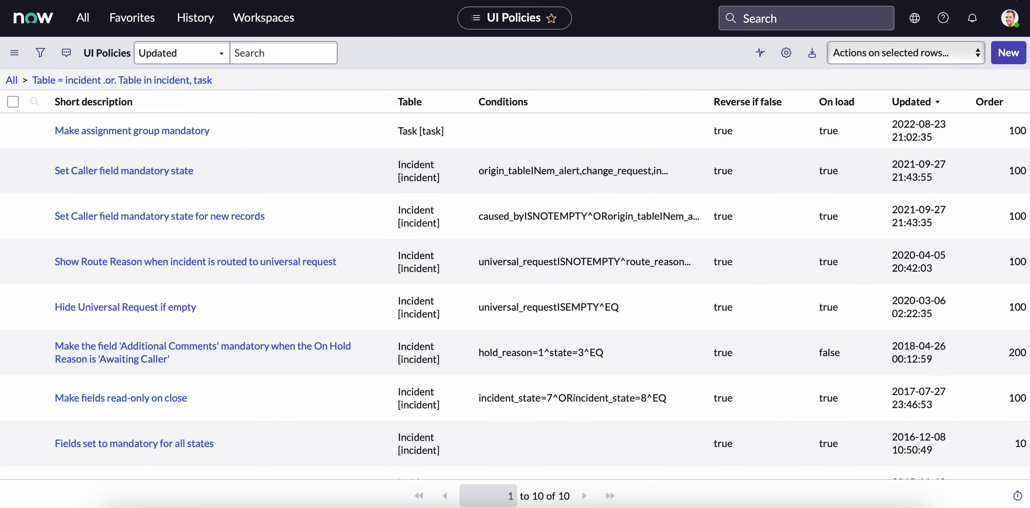
Step: Create and save a new UI policy on the Incident table with the short description "Software and email condition UI policy"
{"action": "left_click", "coordinate": [1008, 55]}
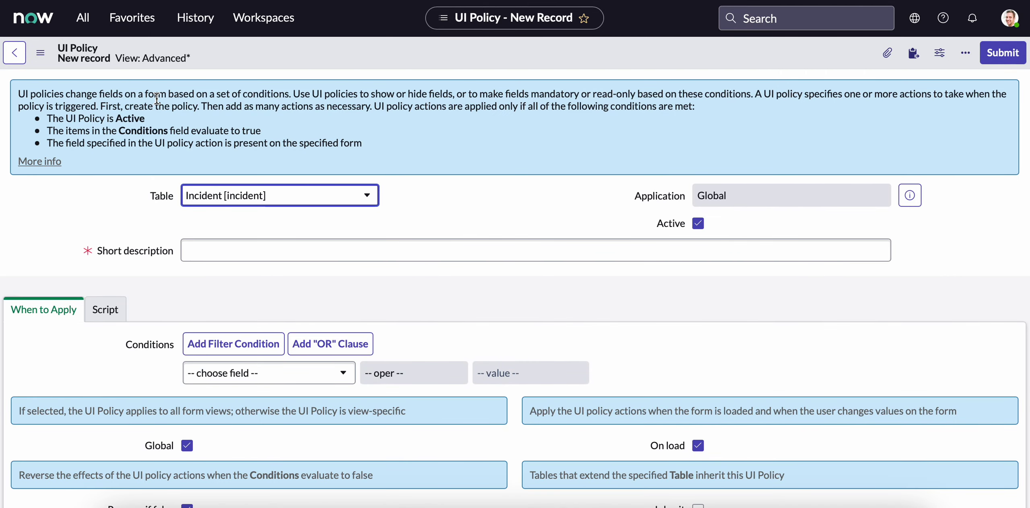
{"action": "scroll", "coordinate": [167, 157], "scroll_direction": "down", "scroll_amount": 2}
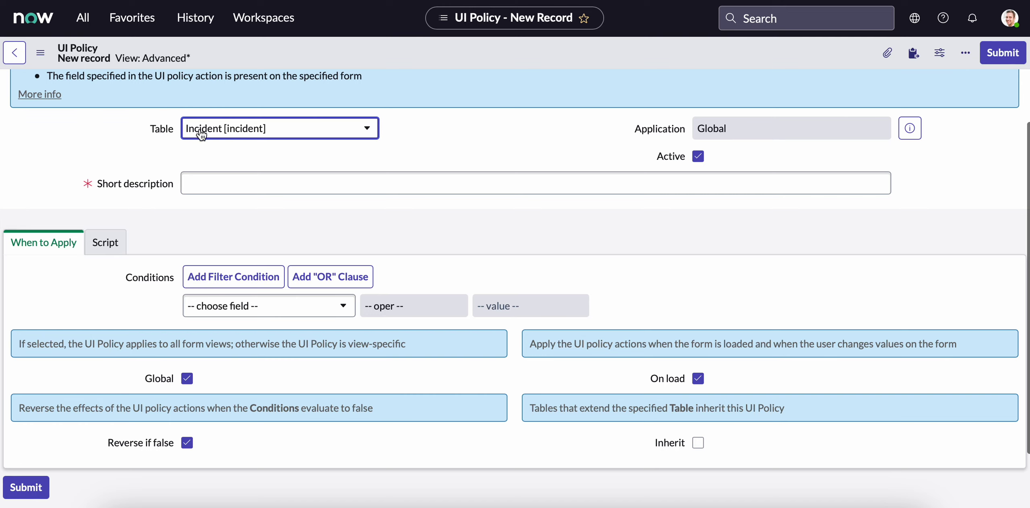
{"action": "left_click", "coordinate": [234, 185]}
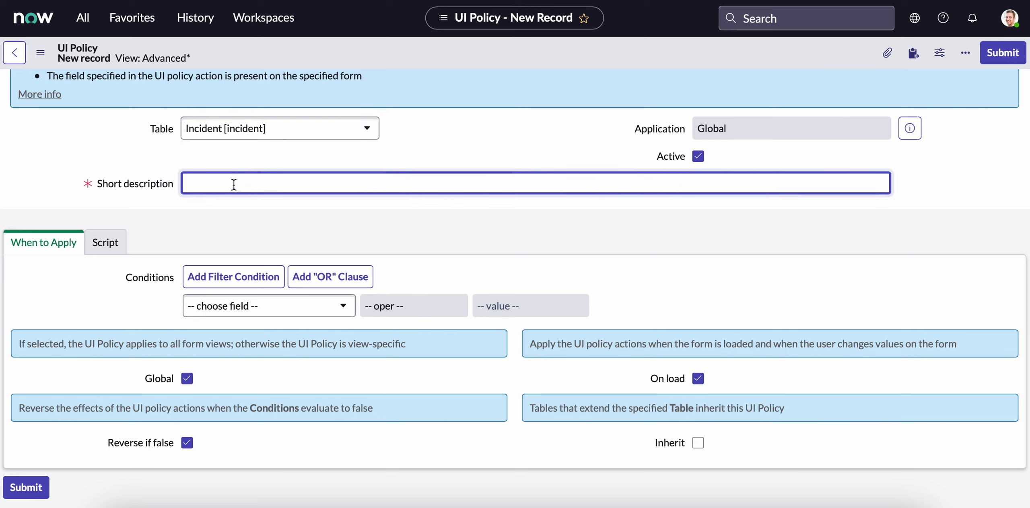
{"action": "type", "text": "Software and email con"}
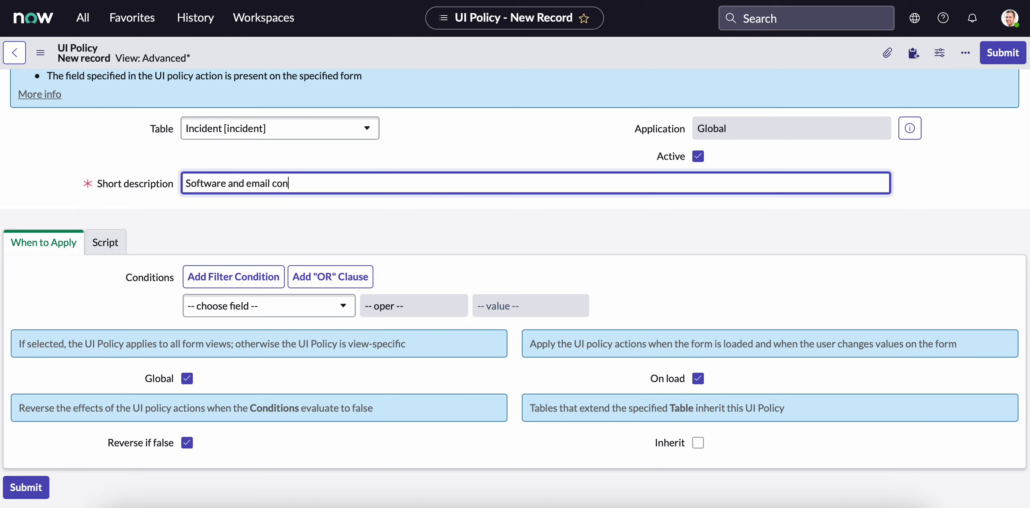
{"action": "type", "text": "dition UI policy"}
{"action": "scroll", "coordinate": [278, 128], "scroll_direction": "up", "scroll_amount": 3}
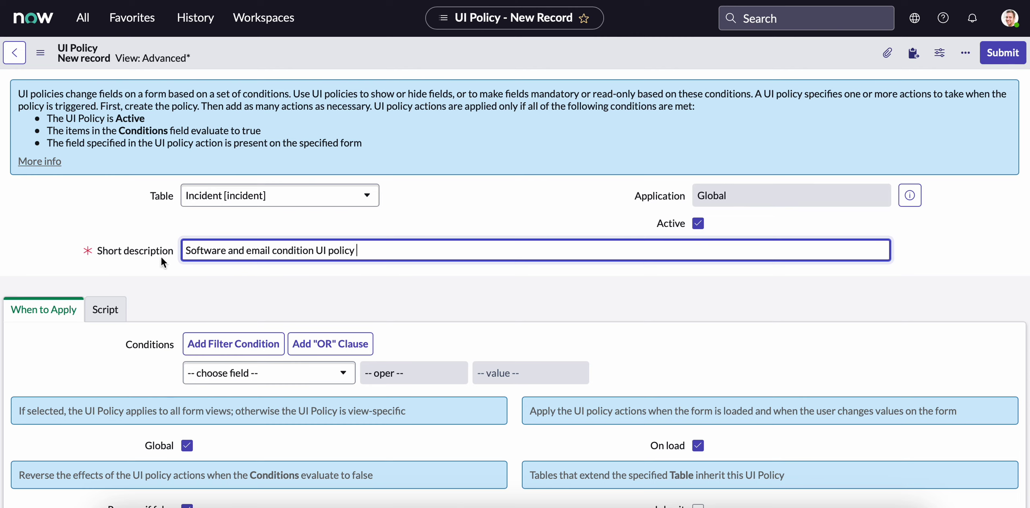
{"action": "right_click", "coordinate": [288, 48]}
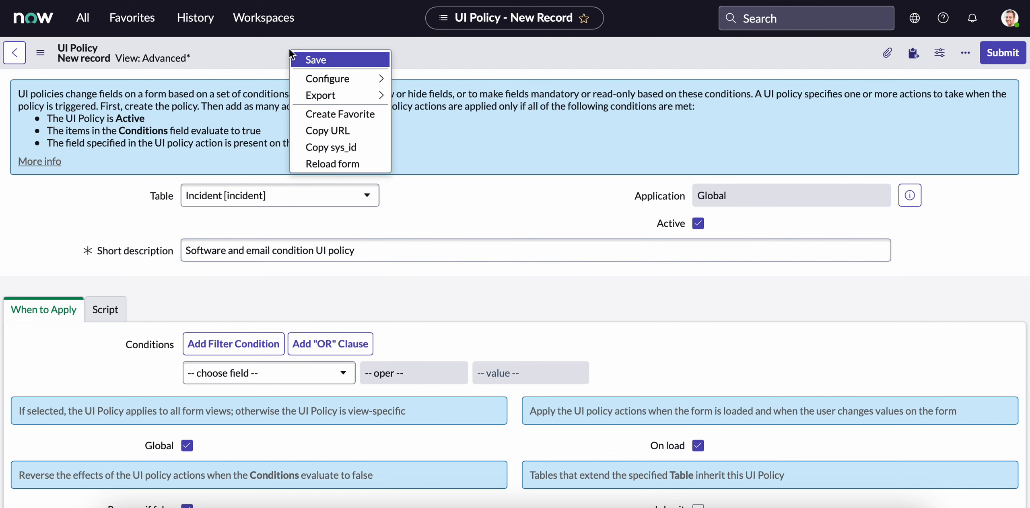
{"action": "left_click", "coordinate": [315, 58]}
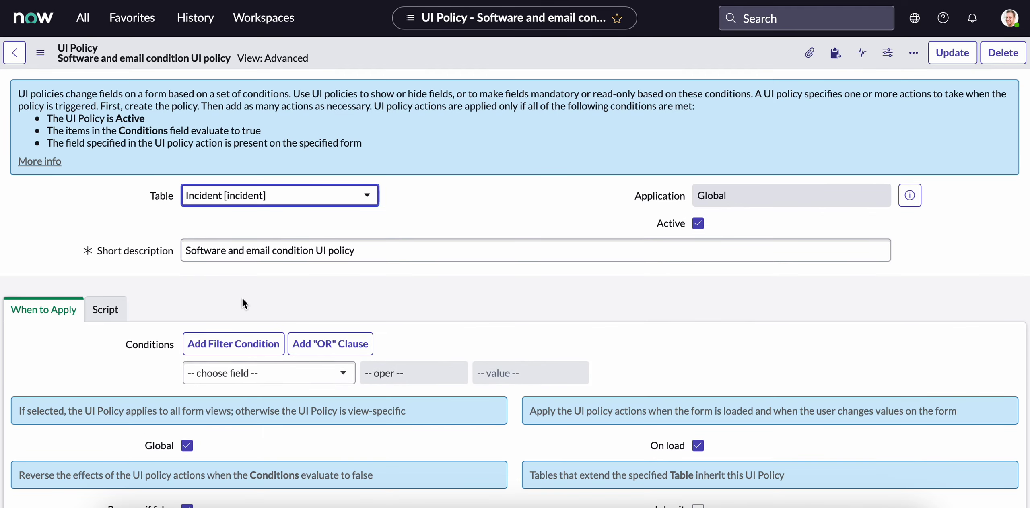
Step: Set the UI policy's first condition to Category is Software
{"action": "scroll", "coordinate": [243, 299], "scroll_direction": "down", "scroll_amount": 4}
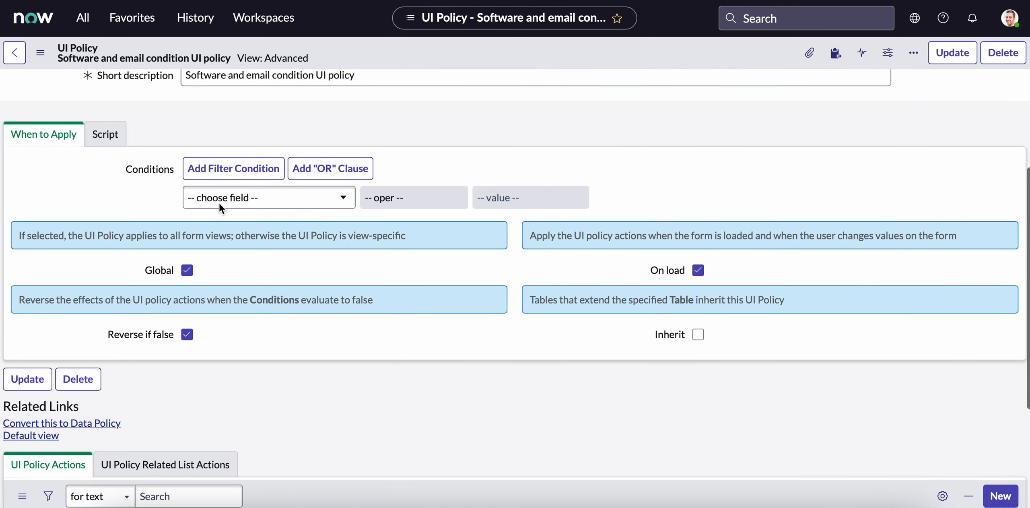
{"action": "left_click", "coordinate": [256, 198]}
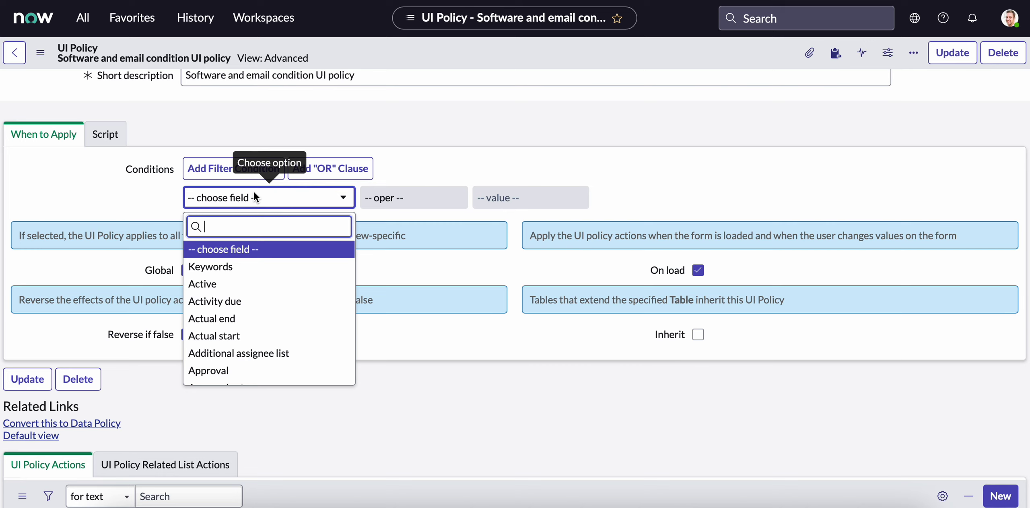
{"action": "type", "text": "cate"}
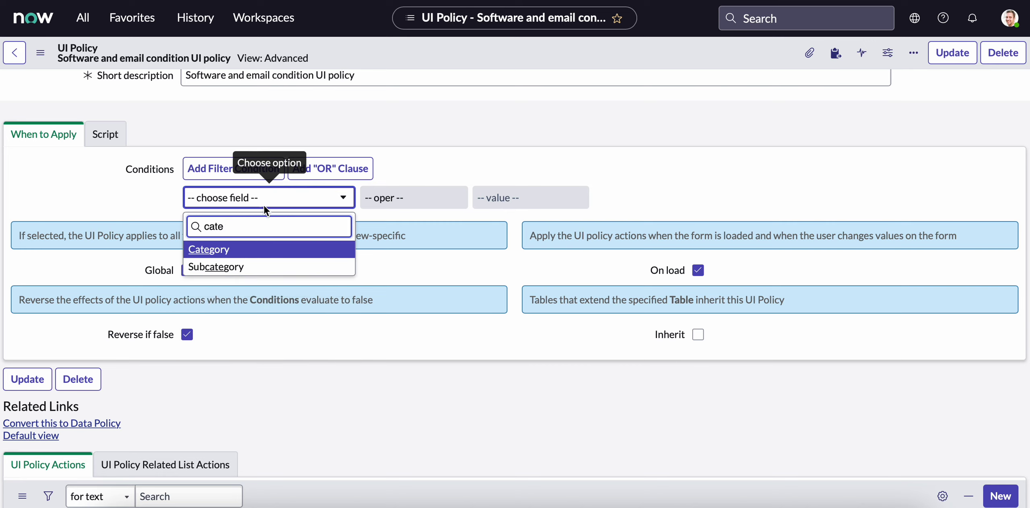
{"action": "left_click", "coordinate": [276, 249]}
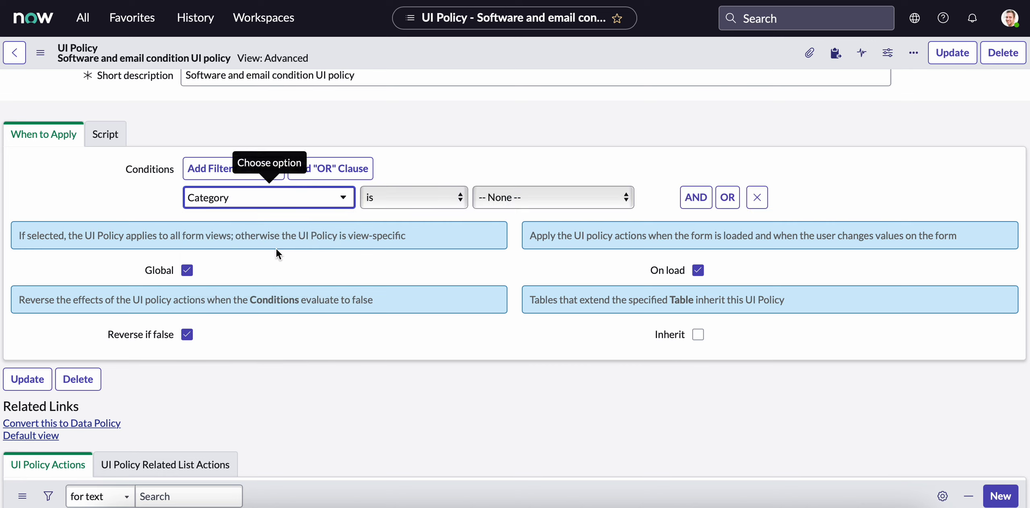
{"action": "left_click", "coordinate": [522, 213]}
{"action": "left_click", "coordinate": [520, 225]}
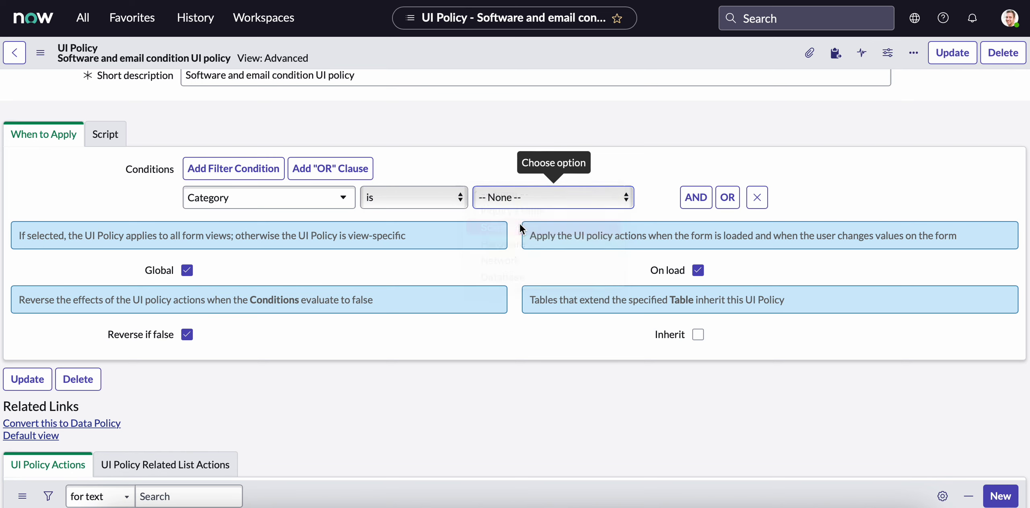
Step: Add an AND condition of Subcategory is Email to the UI policy and save the record
{"action": "left_click", "coordinate": [705, 202]}
{"action": "left_click", "coordinate": [284, 257]}
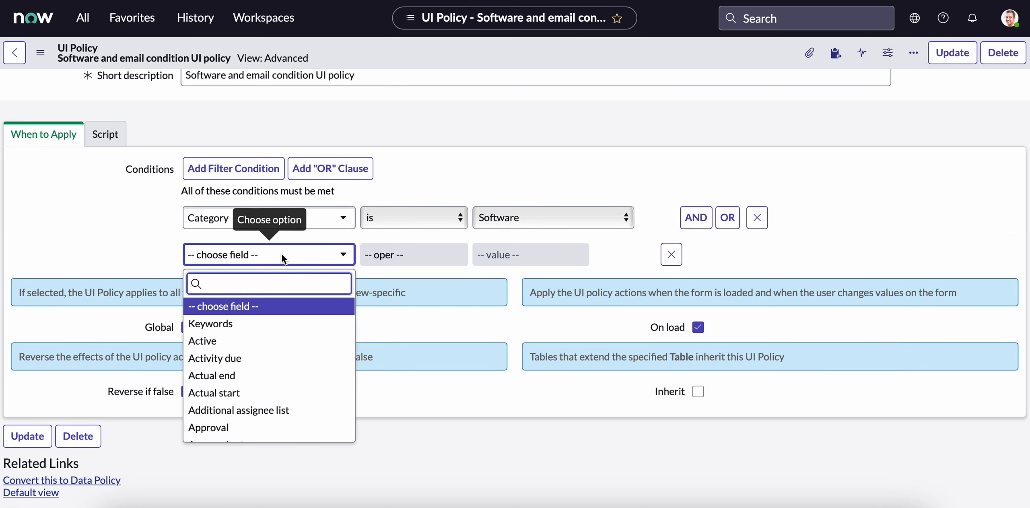
{"action": "type", "text": "sub"}
{"action": "left_click", "coordinate": [306, 305]}
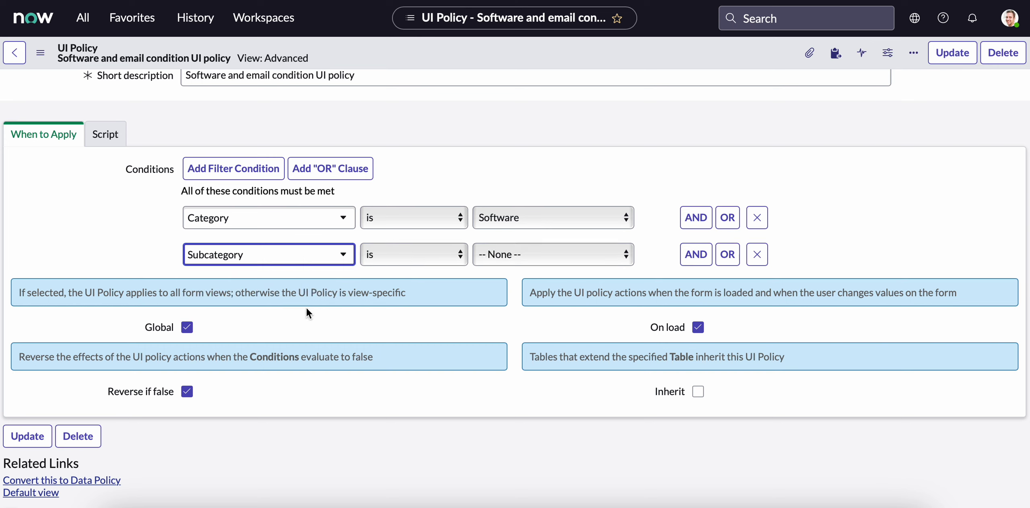
{"action": "left_click", "coordinate": [512, 254]}
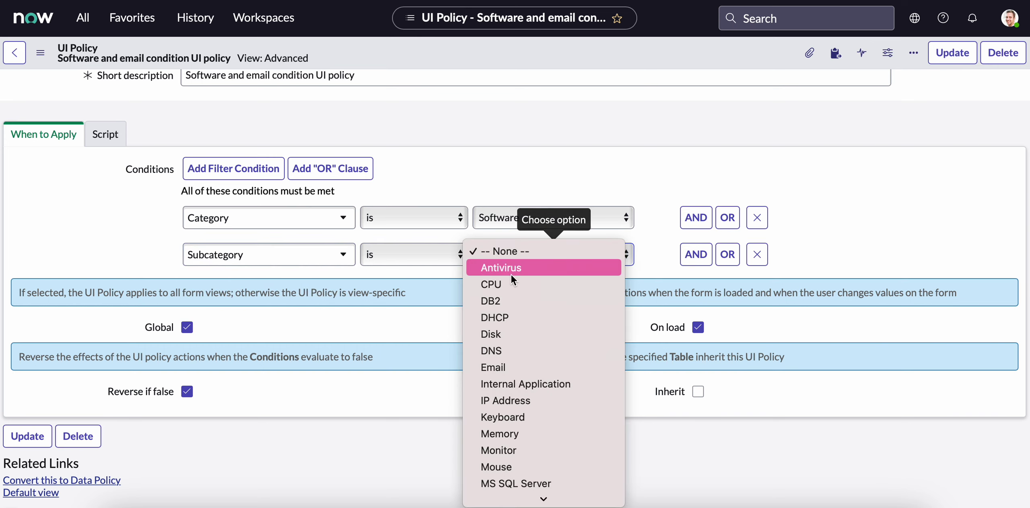
{"action": "left_click", "coordinate": [499, 366]}
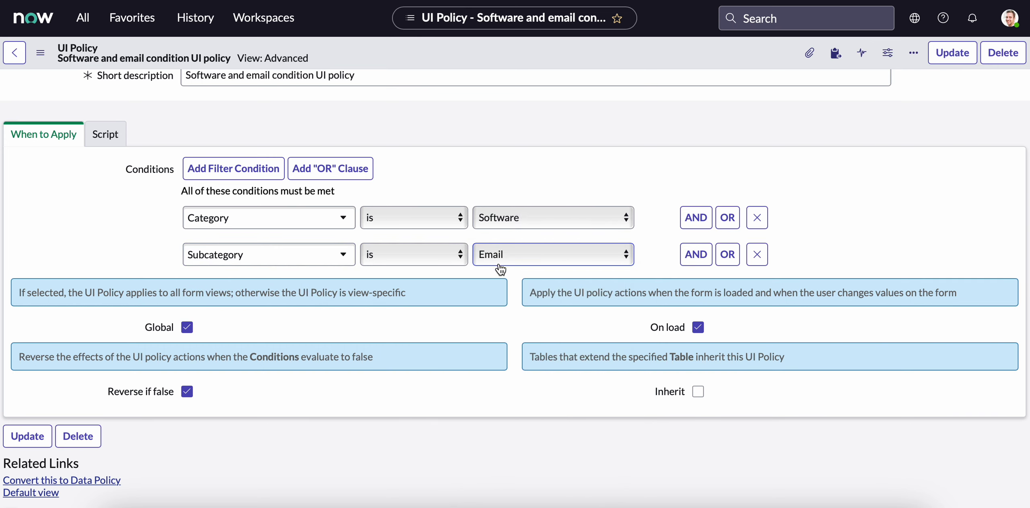
{"action": "right_click", "coordinate": [351, 54]}
{"action": "left_click", "coordinate": [378, 64]}
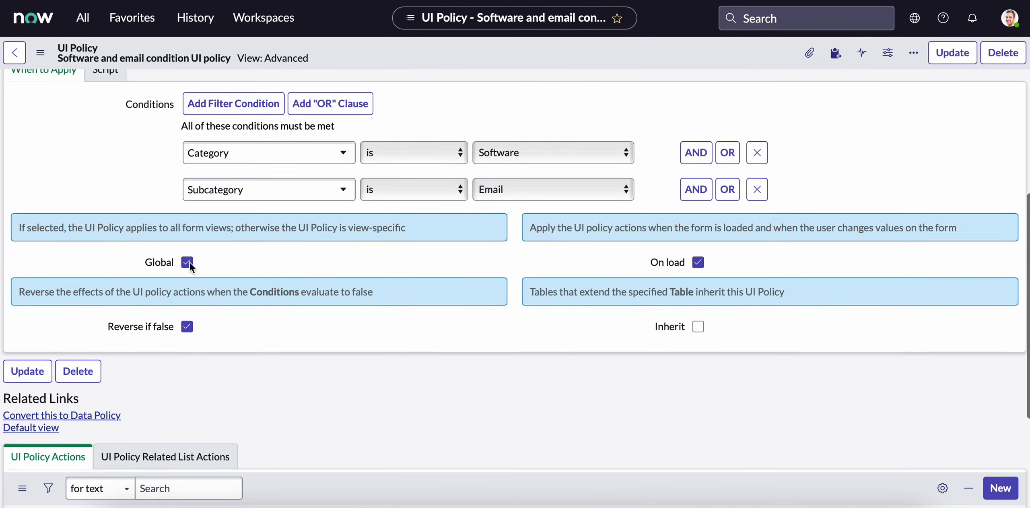
Step: Start a new UI policy action under the Software and email condition UI policy and choose Service as its field name
{"action": "scroll", "coordinate": [189, 261], "scroll_direction": "down", "scroll_amount": 5}
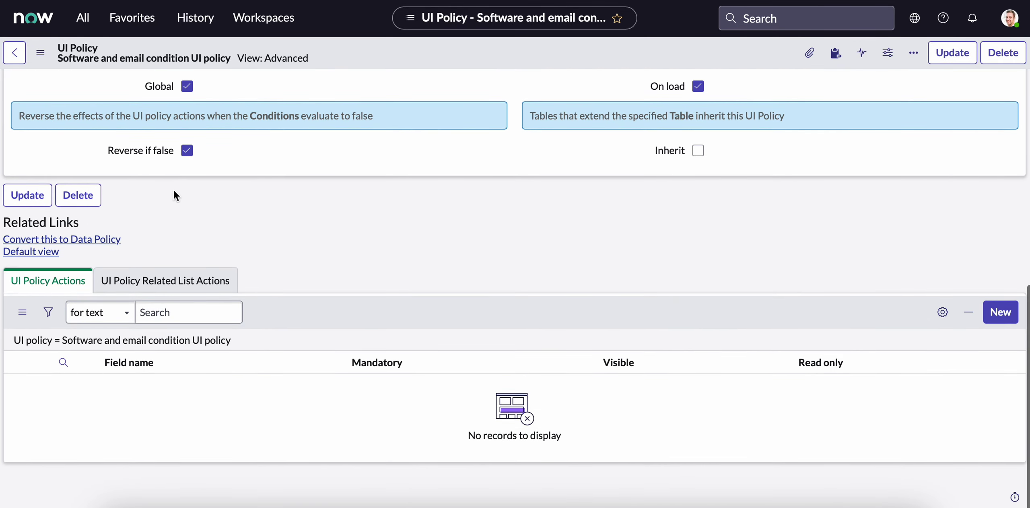
{"action": "scroll", "coordinate": [171, 194], "scroll_direction": "up", "scroll_amount": 4}
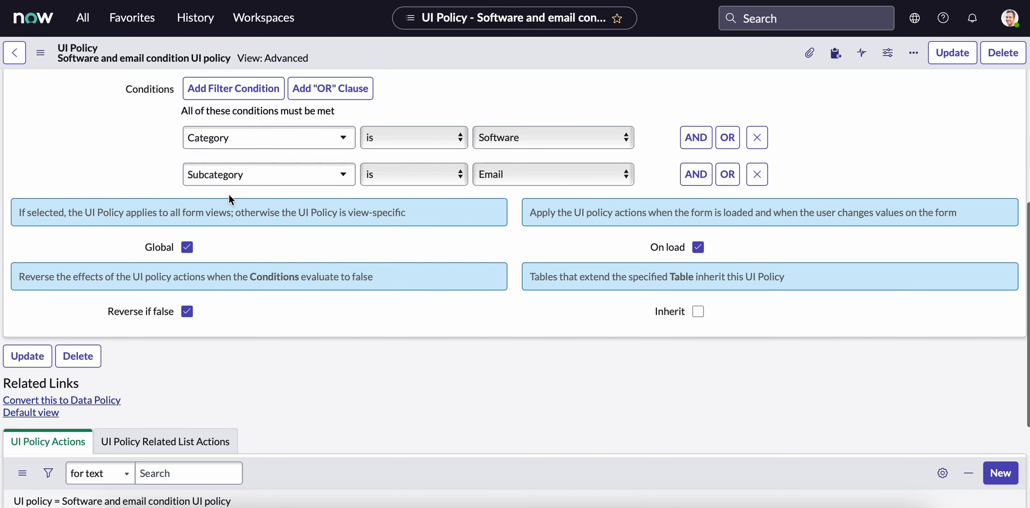
{"action": "scroll", "coordinate": [229, 195], "scroll_direction": "down", "scroll_amount": 4}
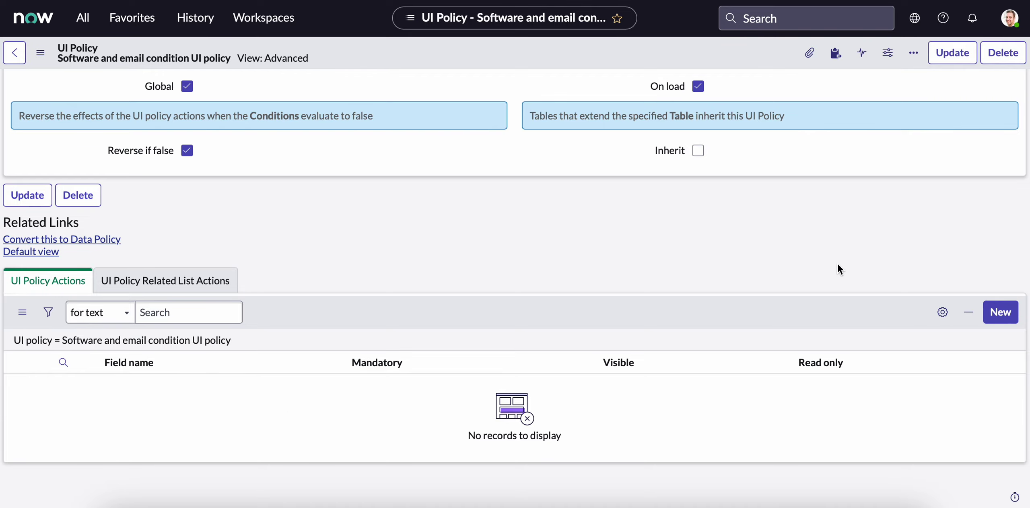
{"action": "scroll", "coordinate": [837, 262], "scroll_direction": "up", "scroll_amount": 4}
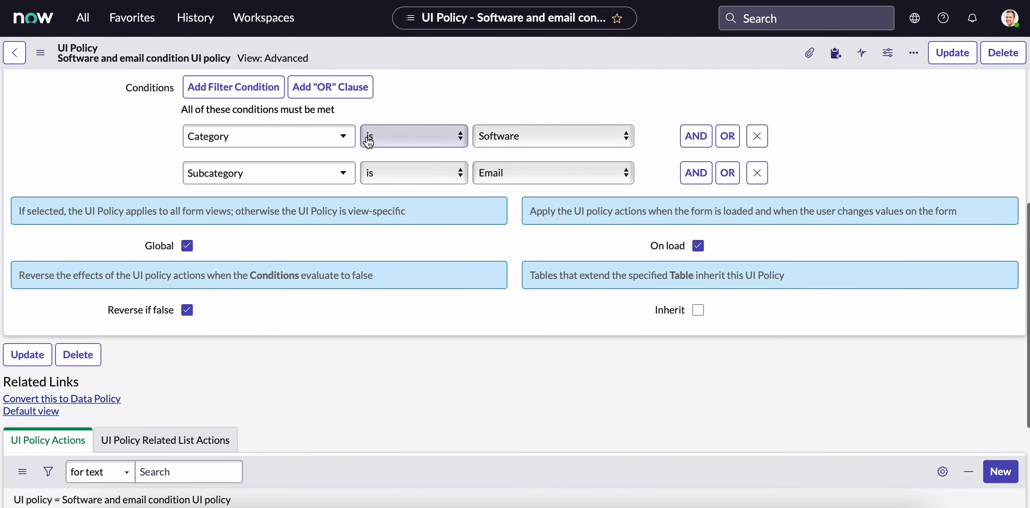
{"action": "scroll", "coordinate": [438, 269], "scroll_direction": "down", "scroll_amount": 4}
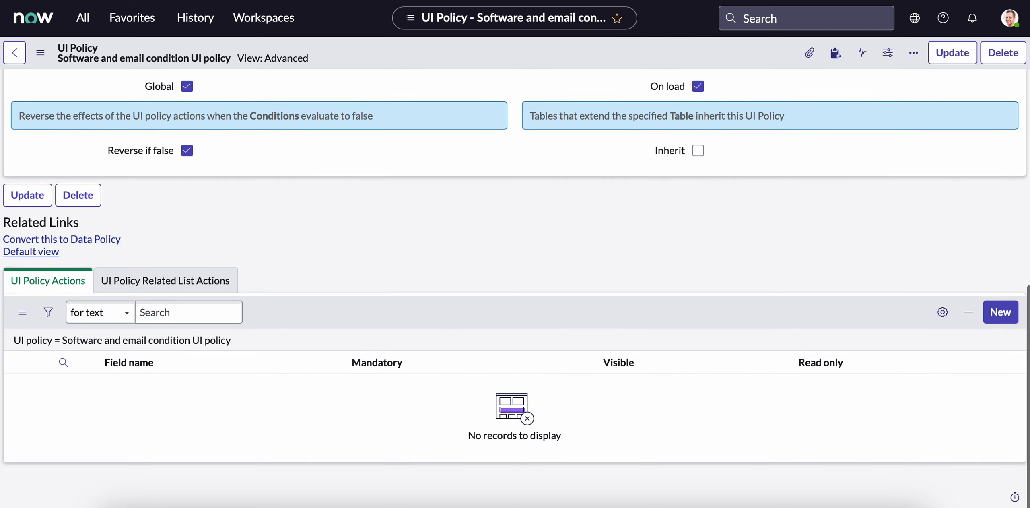
{"action": "left_click", "coordinate": [1001, 316]}
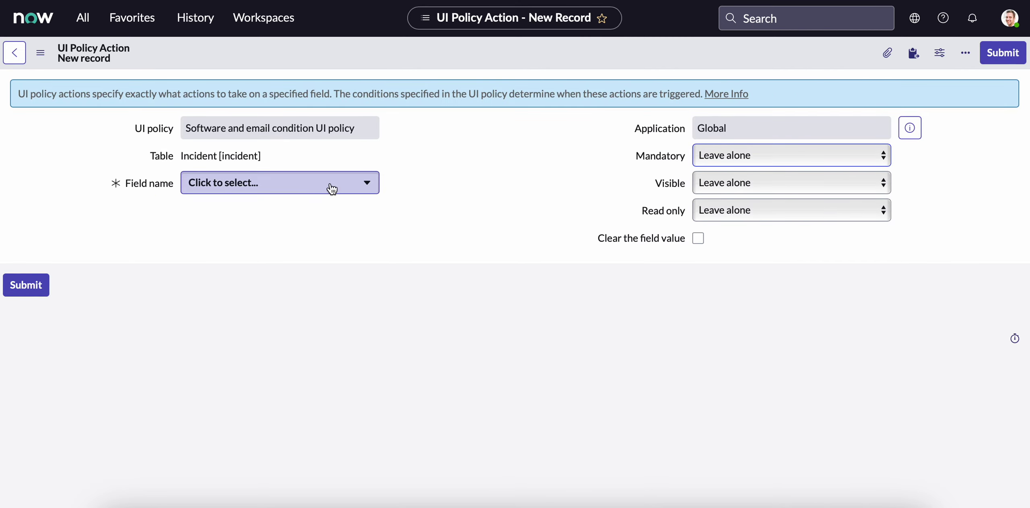
{"action": "left_click", "coordinate": [369, 186]}
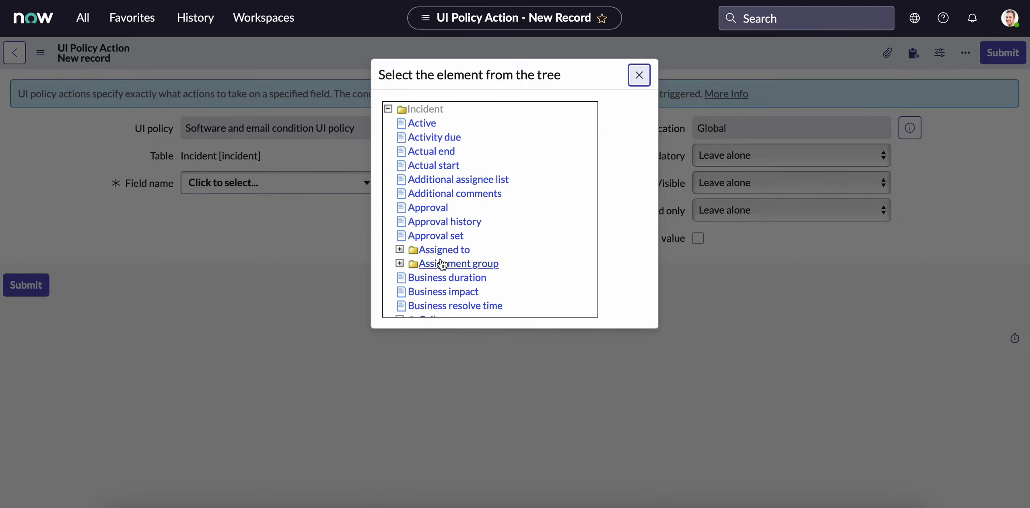
{"action": "scroll", "coordinate": [434, 265], "scroll_direction": "down", "scroll_amount": 10}
{"action": "scroll", "coordinate": [441, 261], "scroll_direction": "down", "scroll_amount": 7}
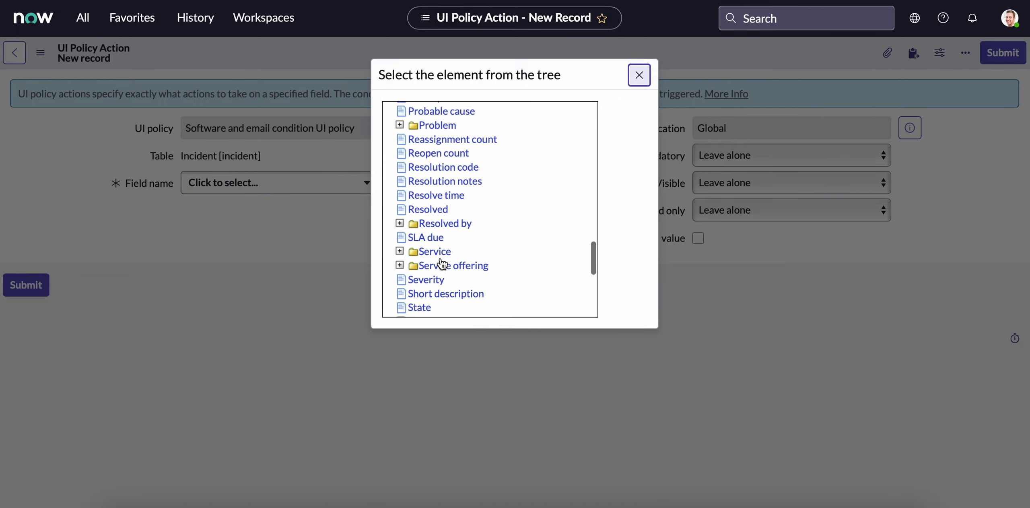
{"action": "scroll", "coordinate": [439, 261], "scroll_direction": "down", "scroll_amount": 2}
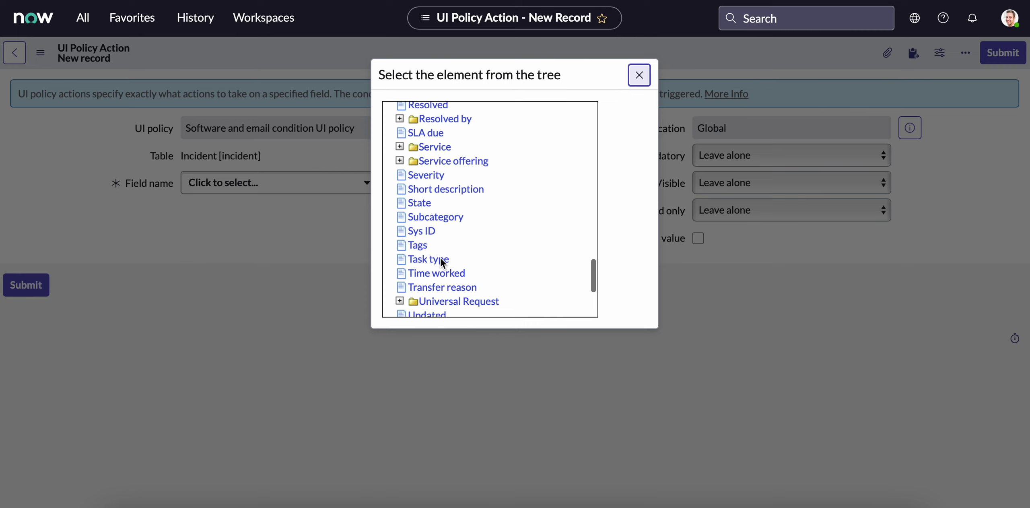
{"action": "scroll", "coordinate": [439, 261], "scroll_direction": "up", "scroll_amount": 4}
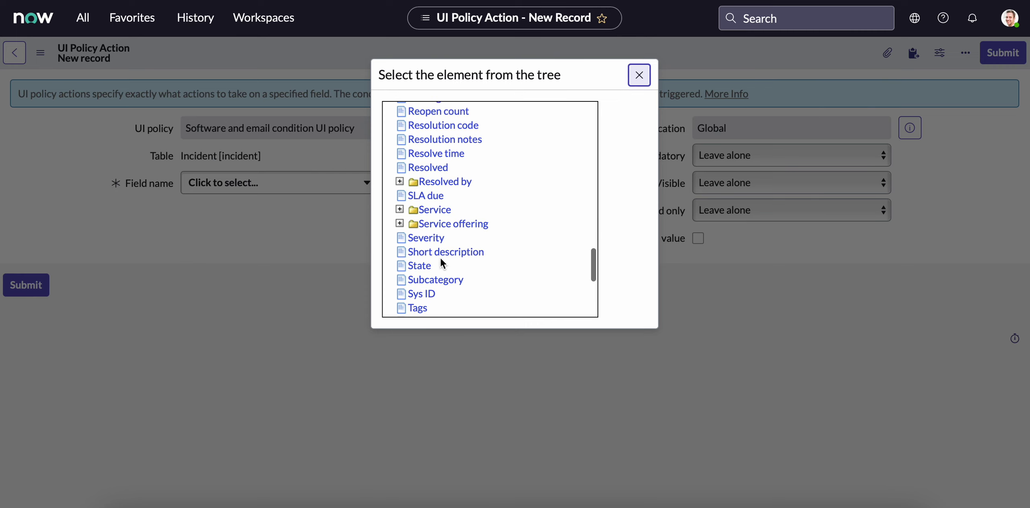
{"action": "left_click", "coordinate": [436, 209]}
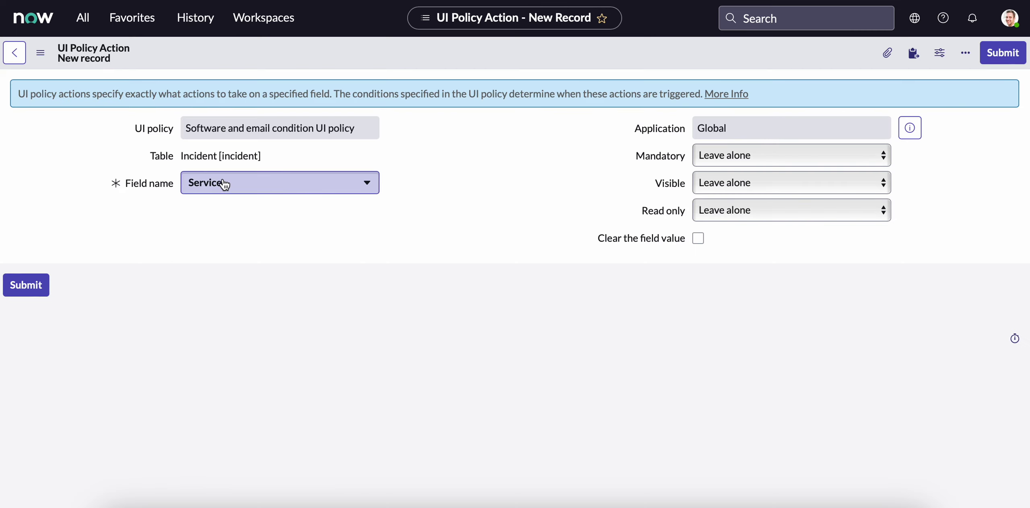
Step: Set Visible to False for the Service field's UI policy action and submit the record
{"action": "left_click", "coordinate": [701, 186]}
{"action": "left_click", "coordinate": [719, 215]}
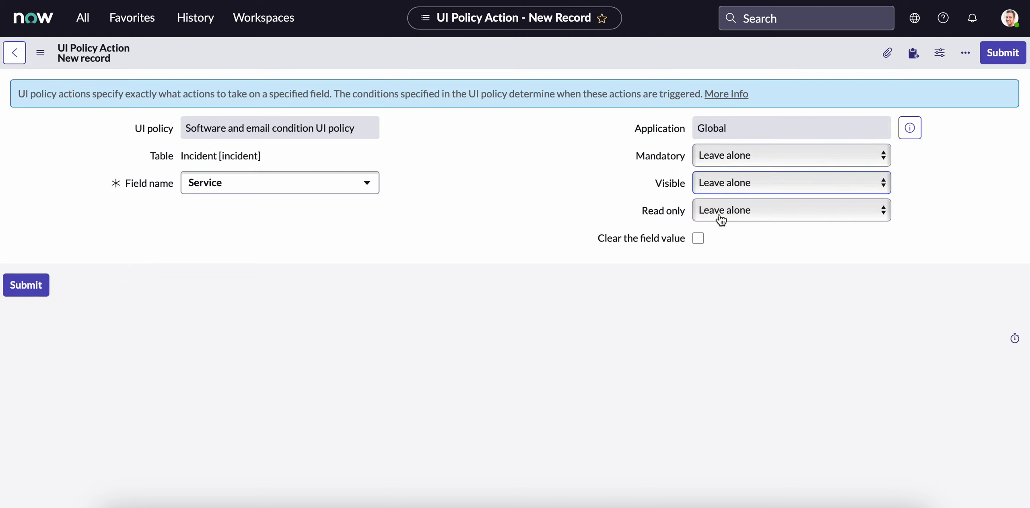
{"action": "left_click", "coordinate": [1000, 56]}
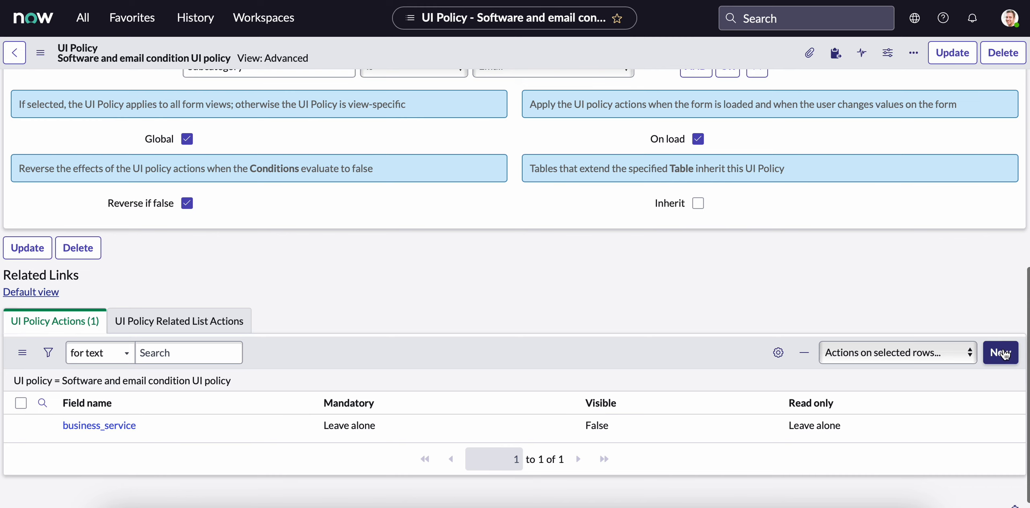
Step: Add and submit another UI policy action for the Service offering field with Visible set to False
{"action": "left_click", "coordinate": [988, 355]}
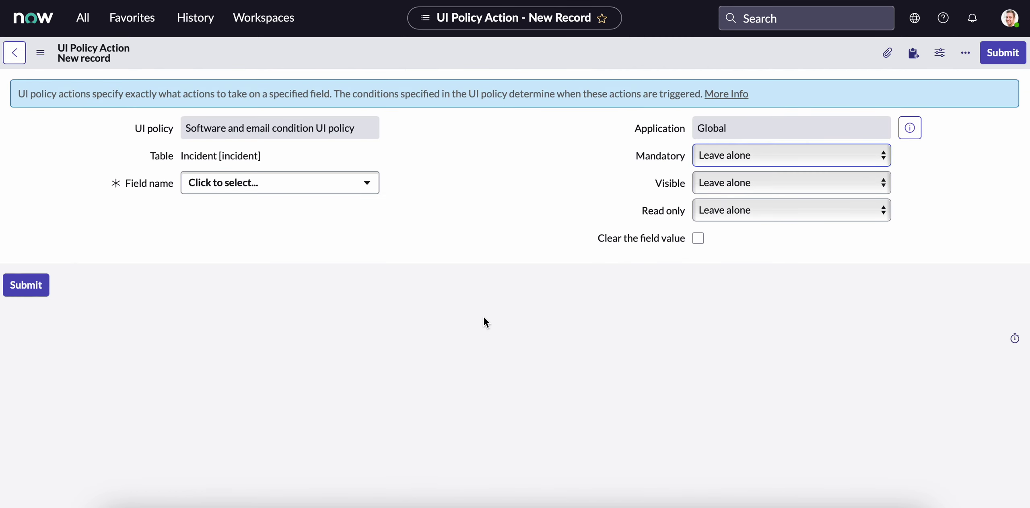
{"action": "left_click", "coordinate": [287, 186]}
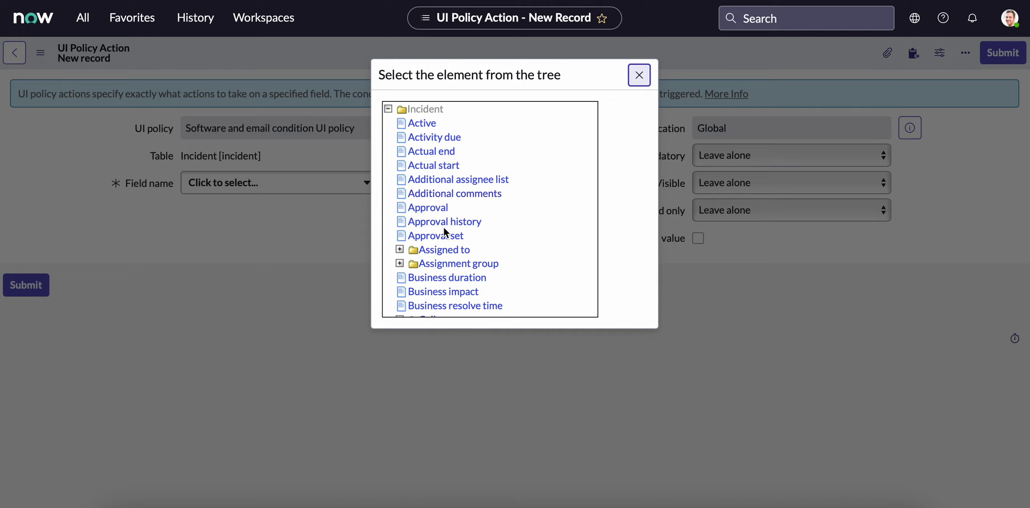
{"action": "scroll", "coordinate": [445, 231], "scroll_direction": "down", "scroll_amount": 15}
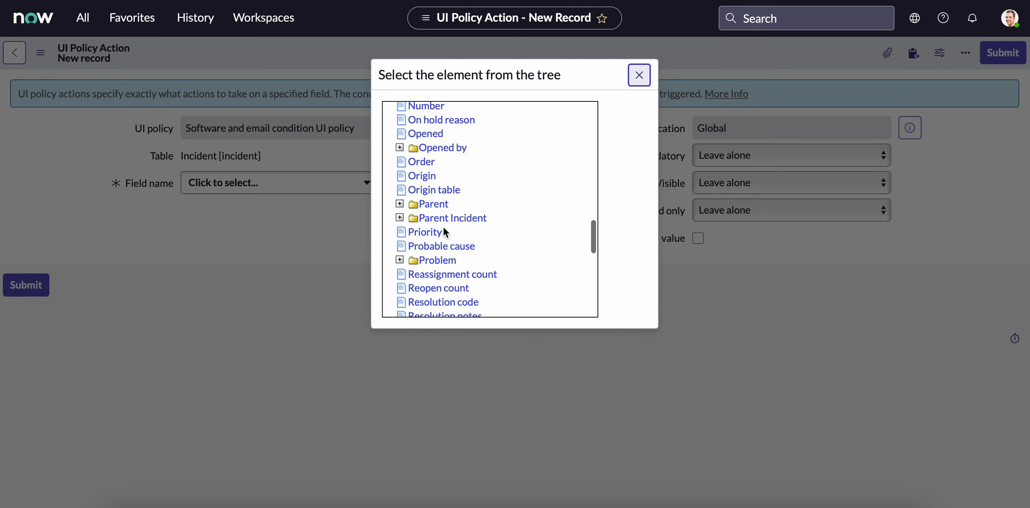
{"action": "scroll", "coordinate": [445, 232], "scroll_direction": "down", "scroll_amount": 2}
{"action": "scroll", "coordinate": [445, 232], "scroll_direction": "up", "scroll_amount": 4}
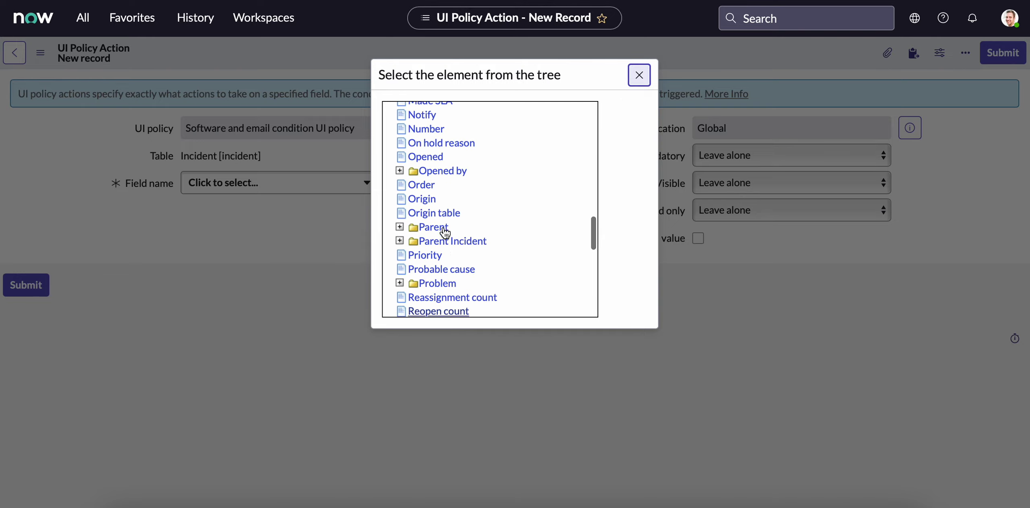
{"action": "scroll", "coordinate": [445, 234], "scroll_direction": "down", "scroll_amount": 5}
{"action": "left_click", "coordinate": [459, 270]}
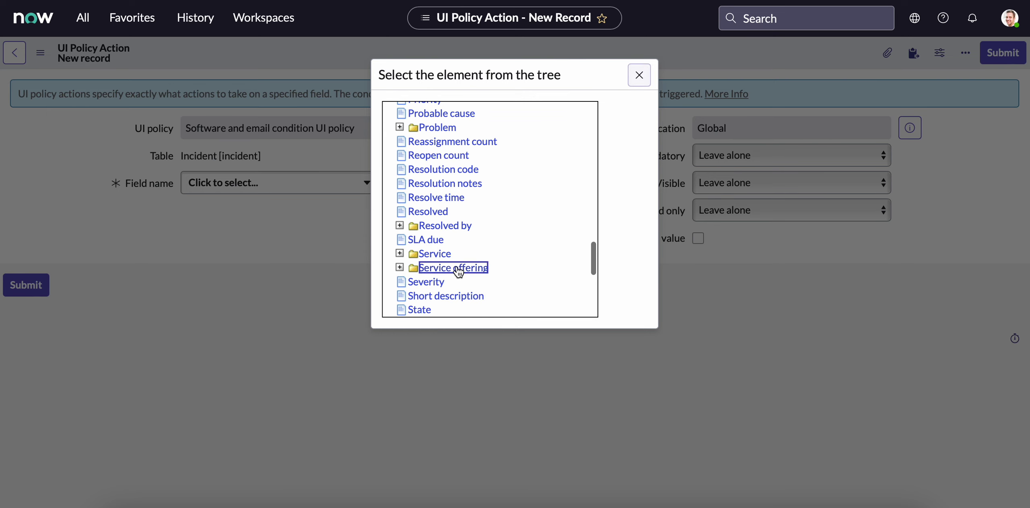
{"action": "left_click", "coordinate": [741, 185]}
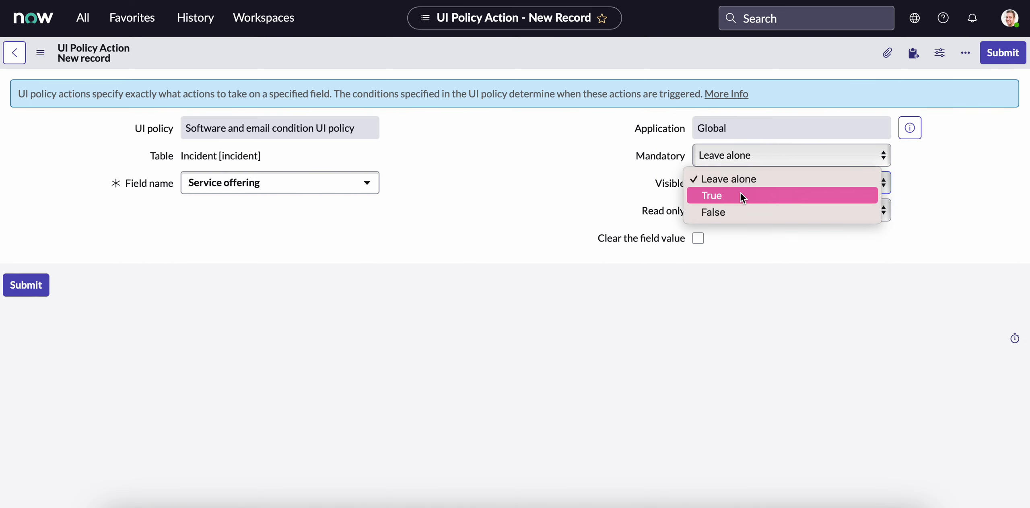
{"action": "left_click", "coordinate": [742, 209]}
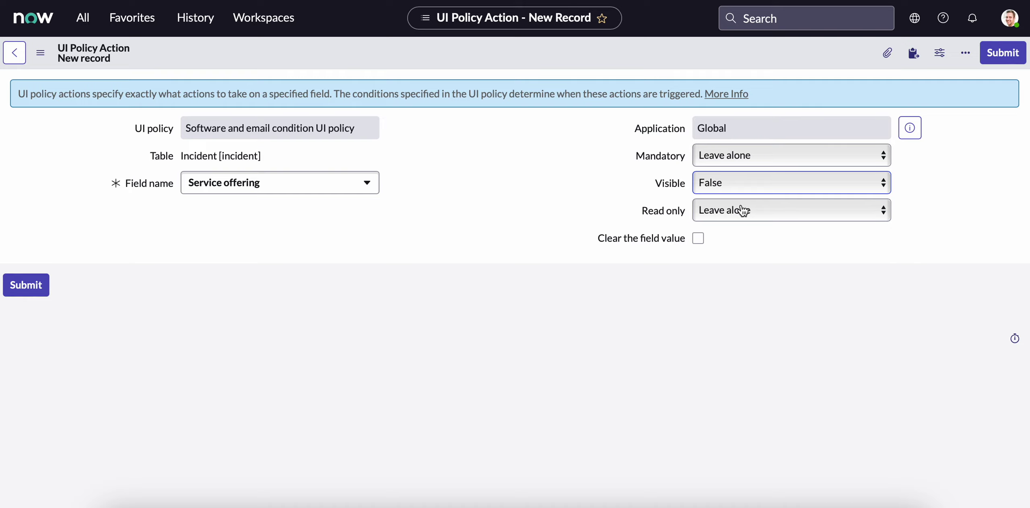
{"action": "left_click", "coordinate": [997, 56]}
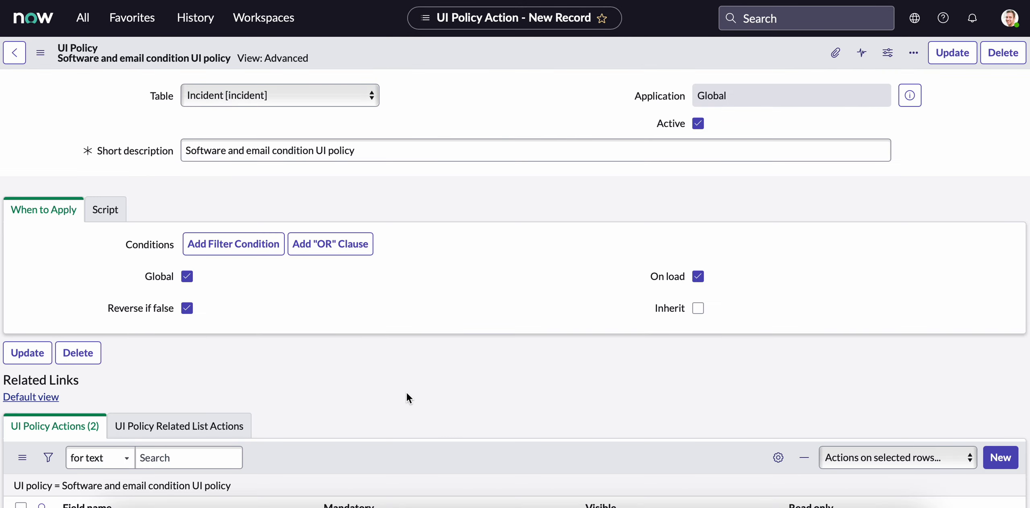
Step: Add and submit a UI policy action for the Description field with Mandatory set to True
{"action": "scroll", "coordinate": [134, 272], "scroll_direction": "down", "scroll_amount": 2}
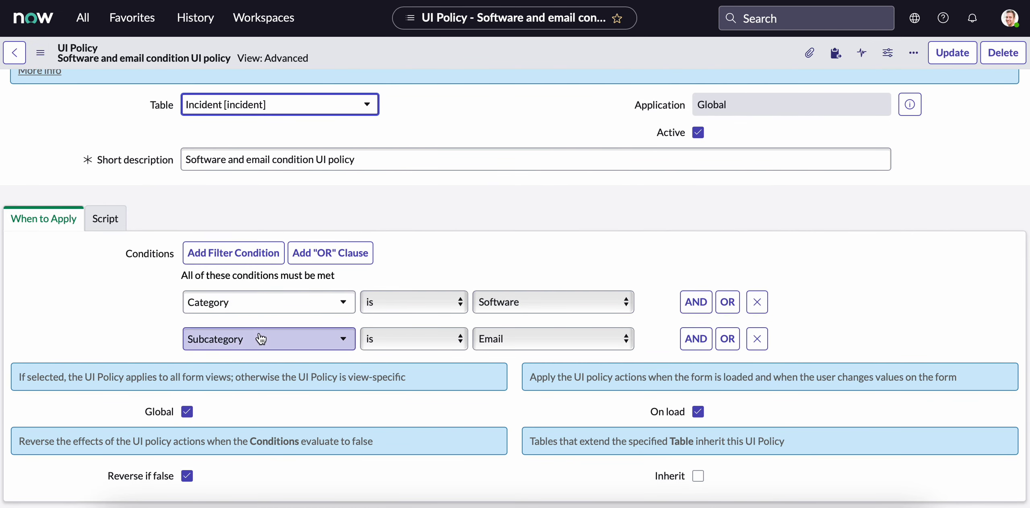
{"action": "scroll", "coordinate": [420, 399], "scroll_direction": "down", "scroll_amount": 5}
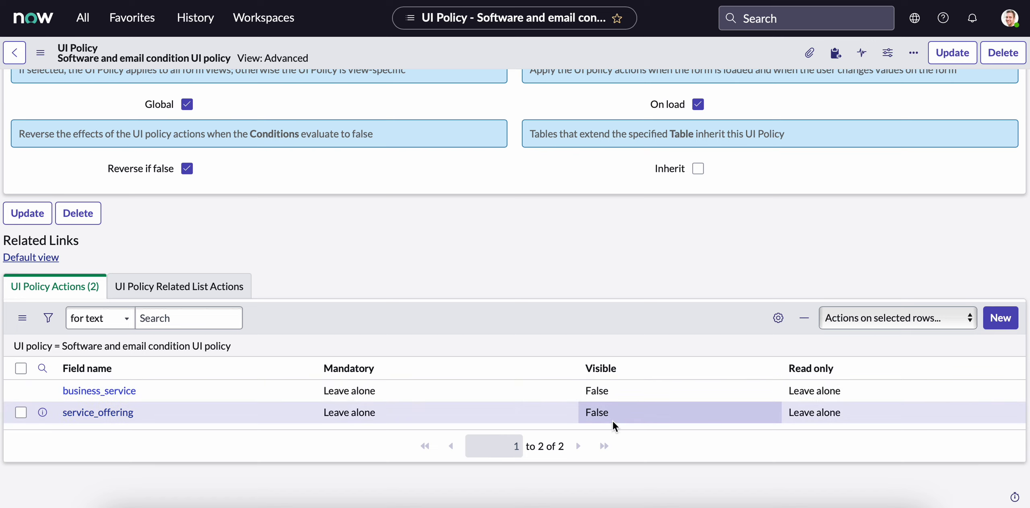
{"action": "left_click", "coordinate": [1001, 323]}
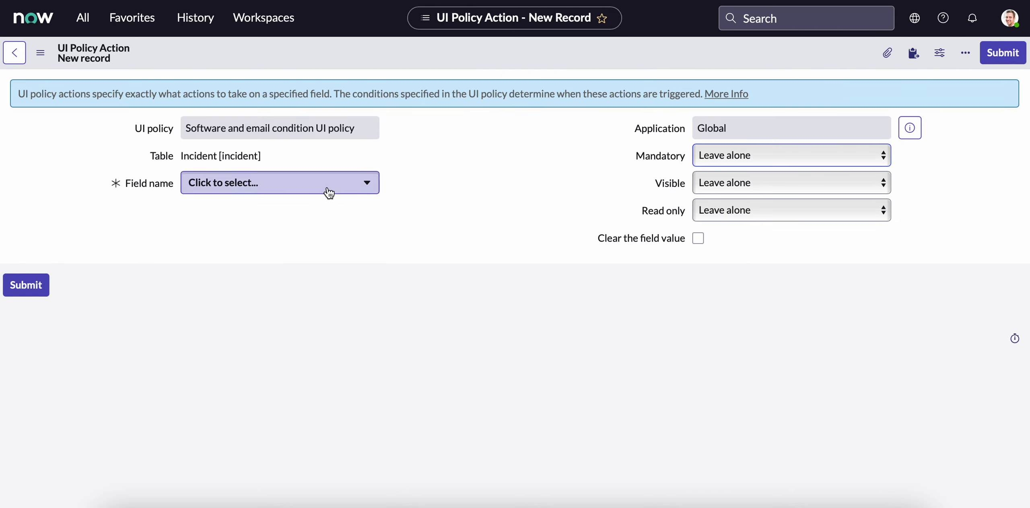
{"action": "left_click", "coordinate": [328, 187]}
{"action": "scroll", "coordinate": [437, 219], "scroll_direction": "down", "scroll_amount": 5}
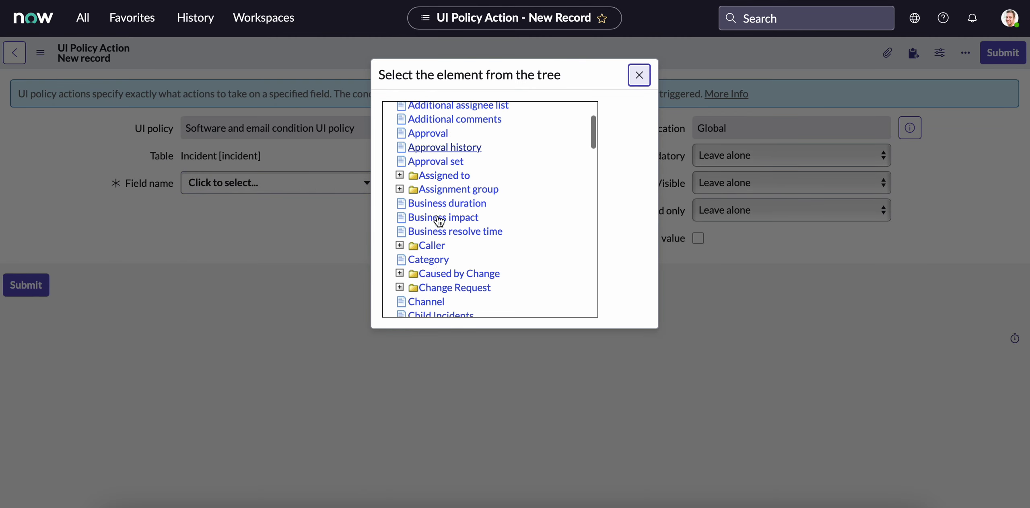
{"action": "scroll", "coordinate": [438, 220], "scroll_direction": "down", "scroll_amount": 3}
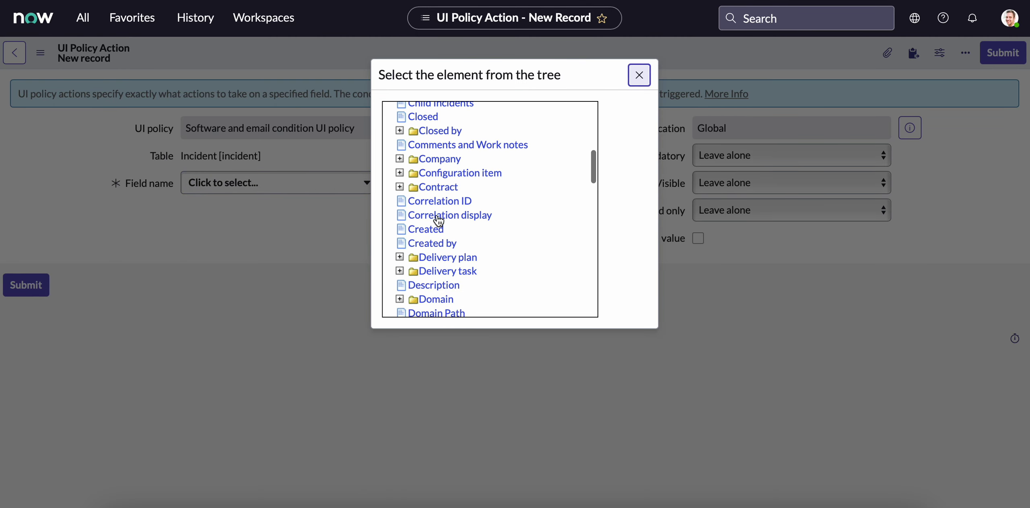
{"action": "left_click", "coordinate": [449, 242]}
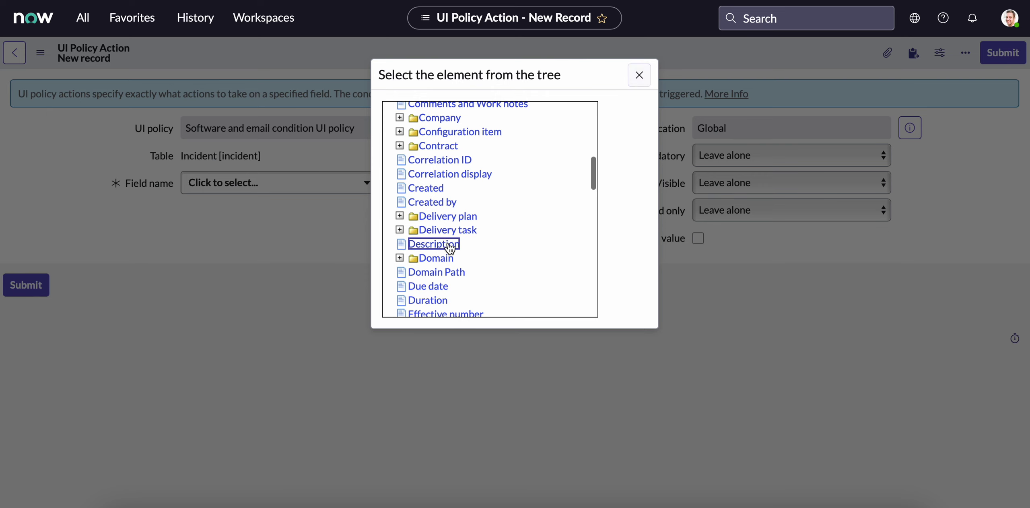
{"action": "left_click", "coordinate": [715, 158]}
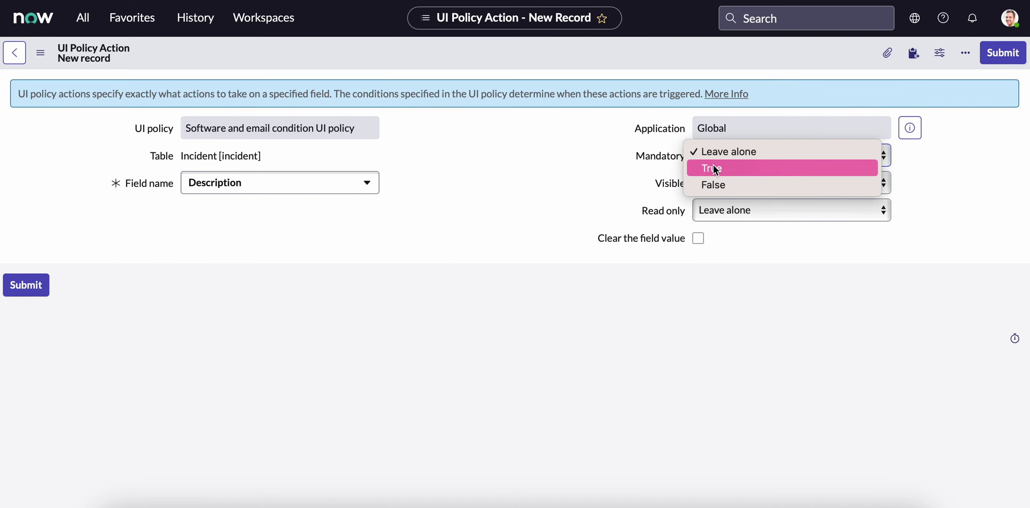
{"action": "left_click", "coordinate": [714, 167]}
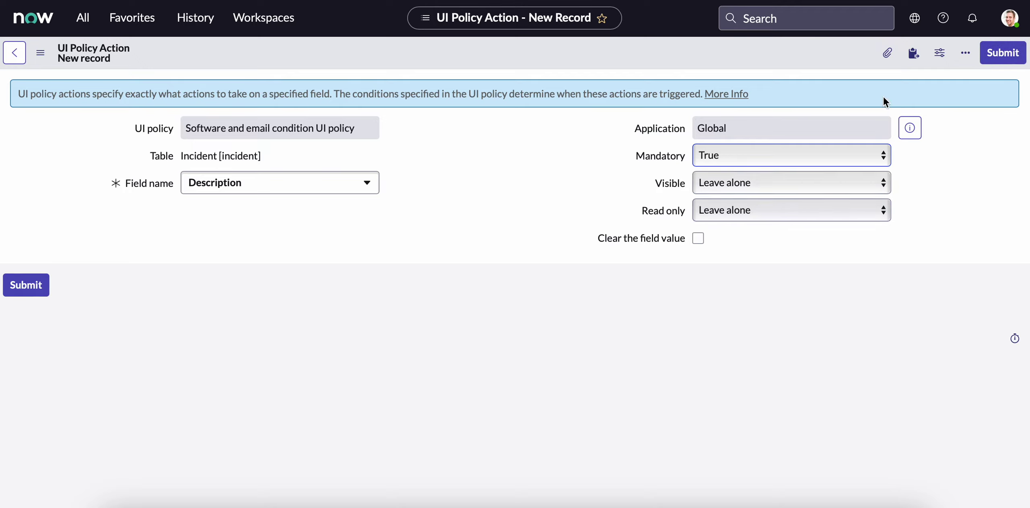
{"action": "left_click", "coordinate": [1002, 53]}
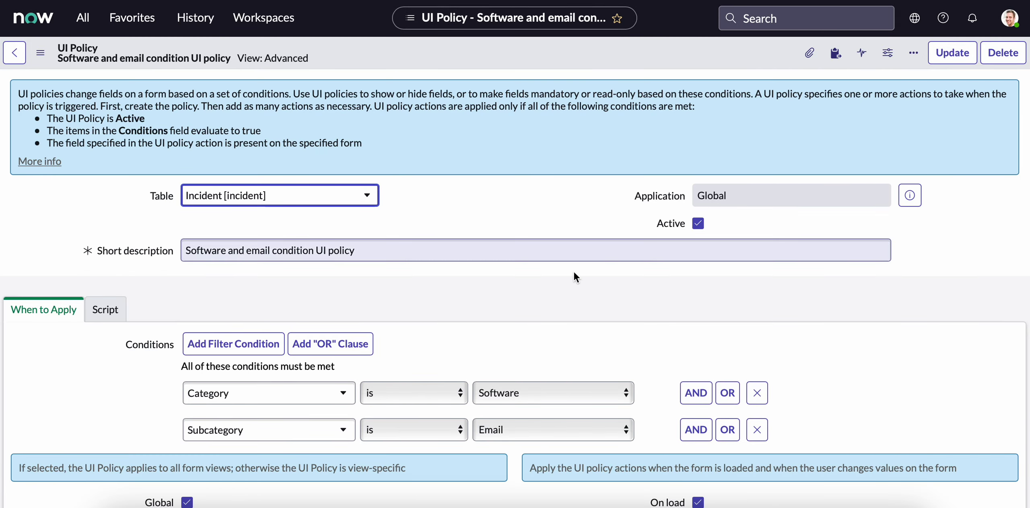
Step: Add and submit a UI policy action for the Configuration item field with Read only set to True
{"action": "scroll", "coordinate": [544, 311], "scroll_direction": "down", "scroll_amount": 6}
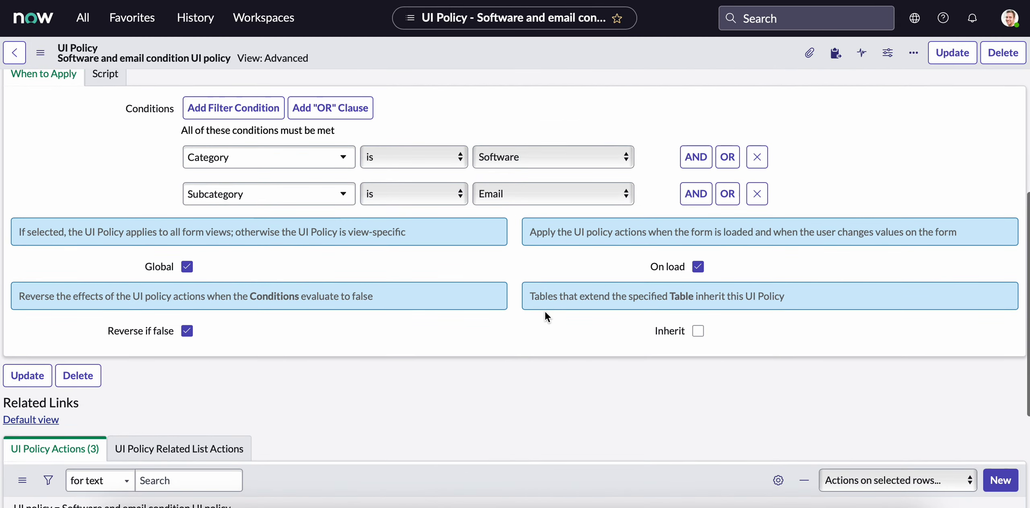
{"action": "scroll", "coordinate": [545, 311], "scroll_direction": "down", "scroll_amount": 5}
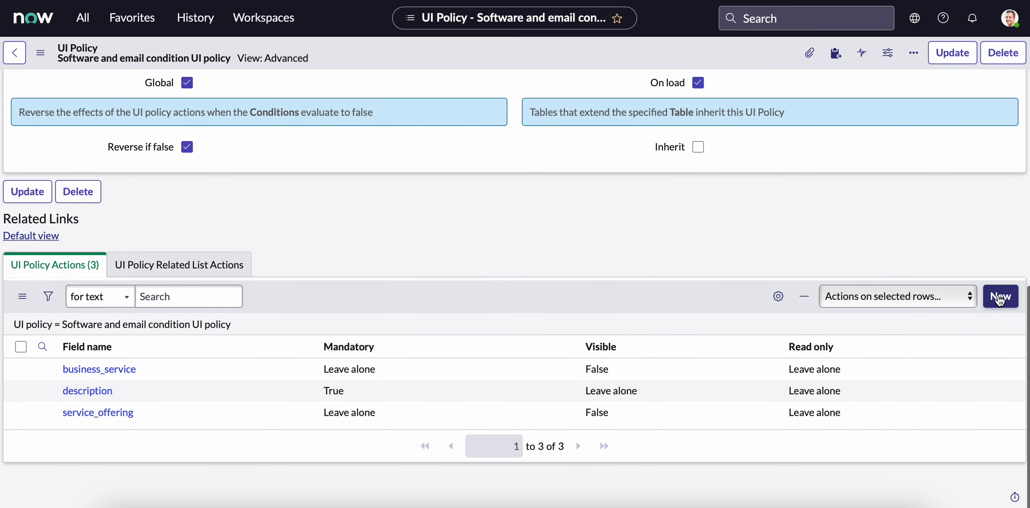
{"action": "left_click", "coordinate": [1000, 298]}
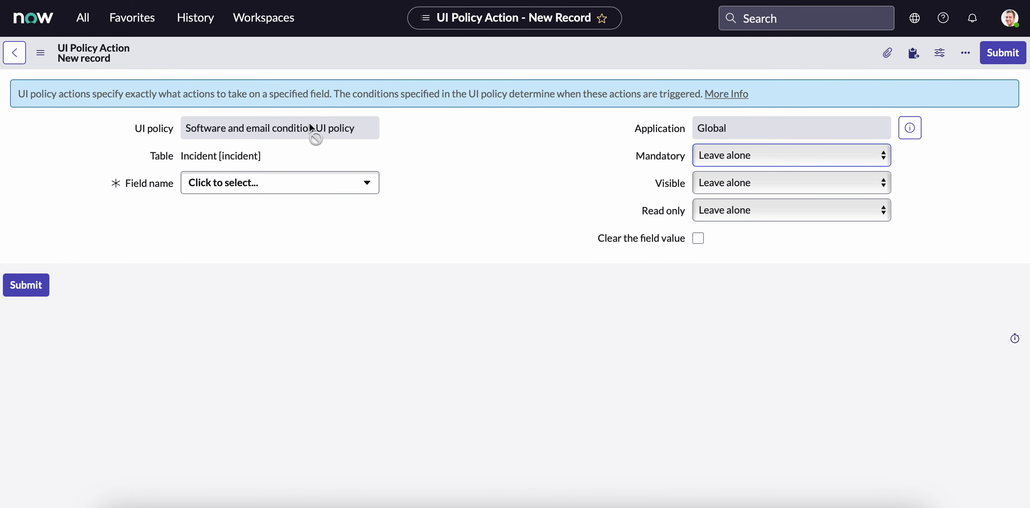
{"action": "left_click", "coordinate": [357, 188]}
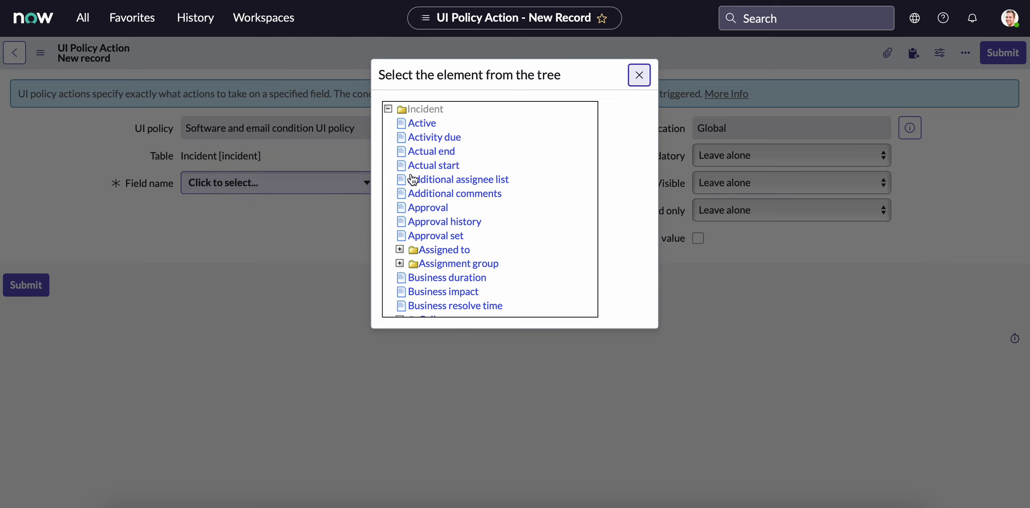
{"action": "scroll", "coordinate": [475, 225], "scroll_direction": "down", "scroll_amount": 3}
{"action": "scroll", "coordinate": [475, 225], "scroll_direction": "down", "scroll_amount": 1}
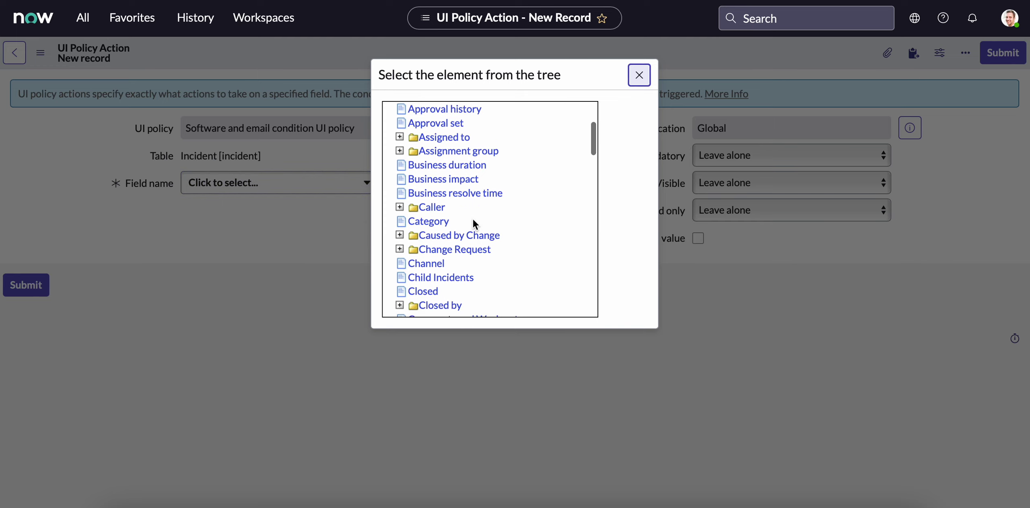
{"action": "scroll", "coordinate": [473, 219], "scroll_direction": "down", "scroll_amount": 4}
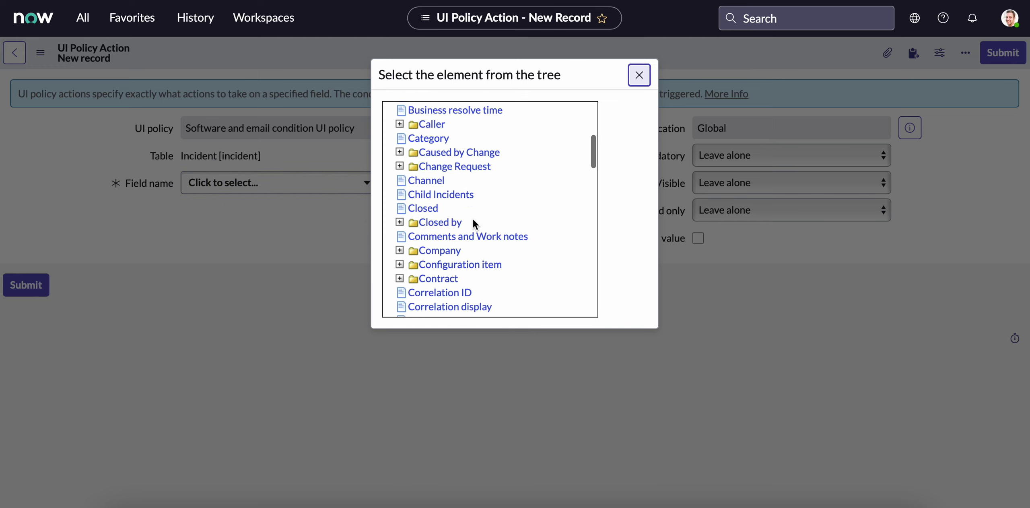
{"action": "left_click", "coordinate": [484, 251]}
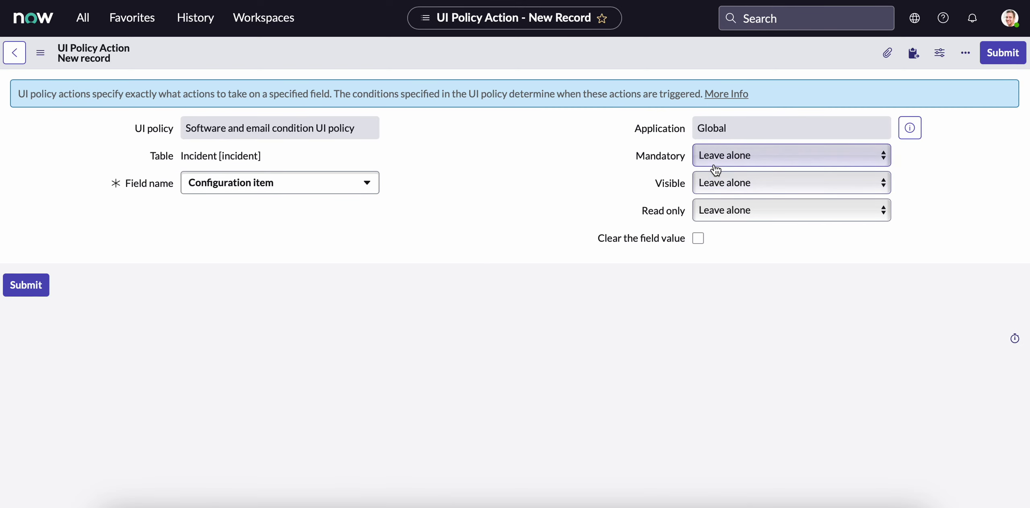
{"action": "left_click", "coordinate": [718, 215]}
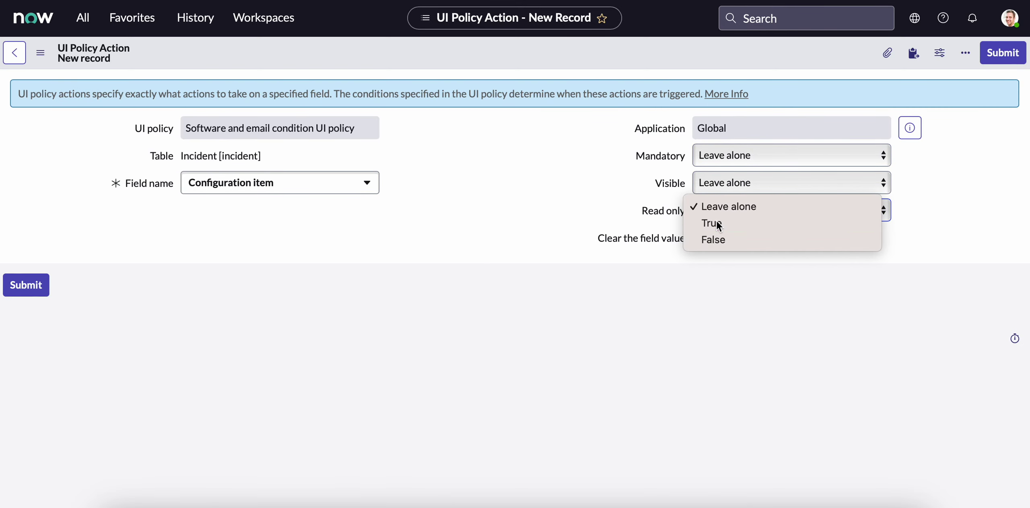
{"action": "left_click", "coordinate": [716, 224]}
{"action": "left_click", "coordinate": [993, 61]}
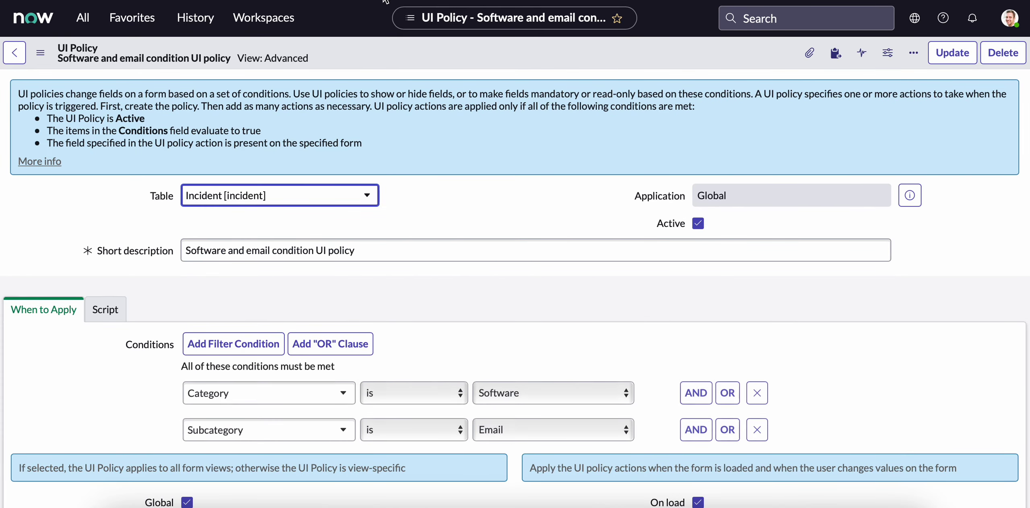
Step: Switch to the new Incident form and reload it, discarding its unsaved entries
{"action": "left_click", "coordinate": [384, 1]}
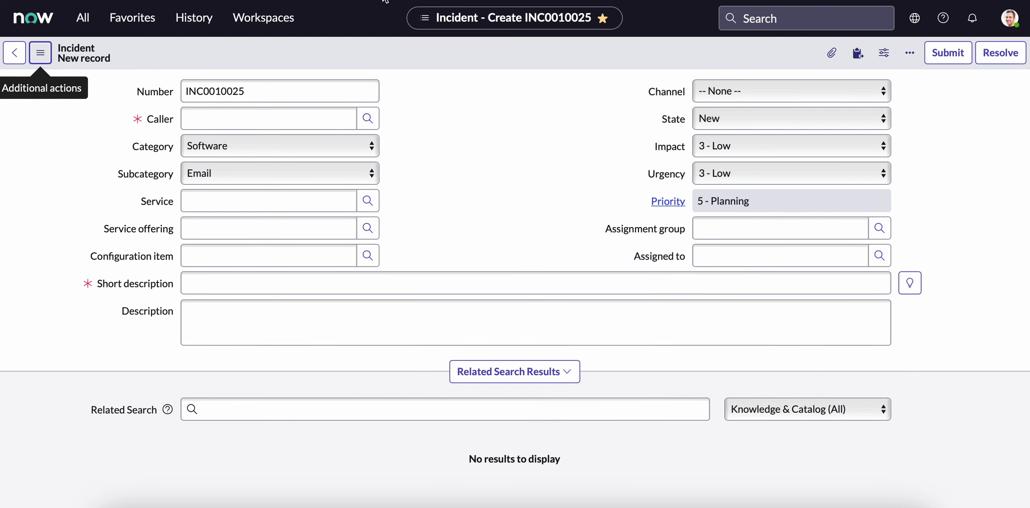
{"action": "key", "text": "super+r"}
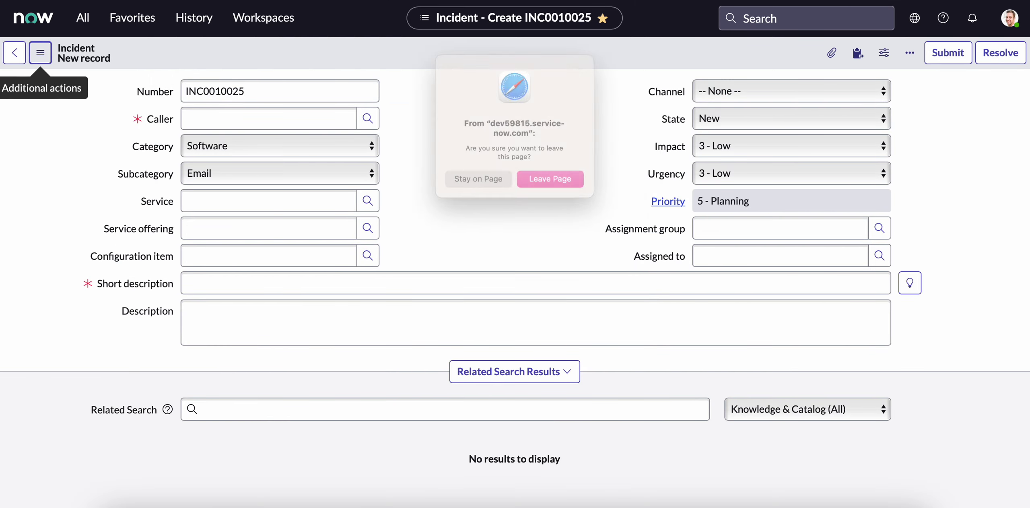
{"action": "left_click", "coordinate": [550, 192]}
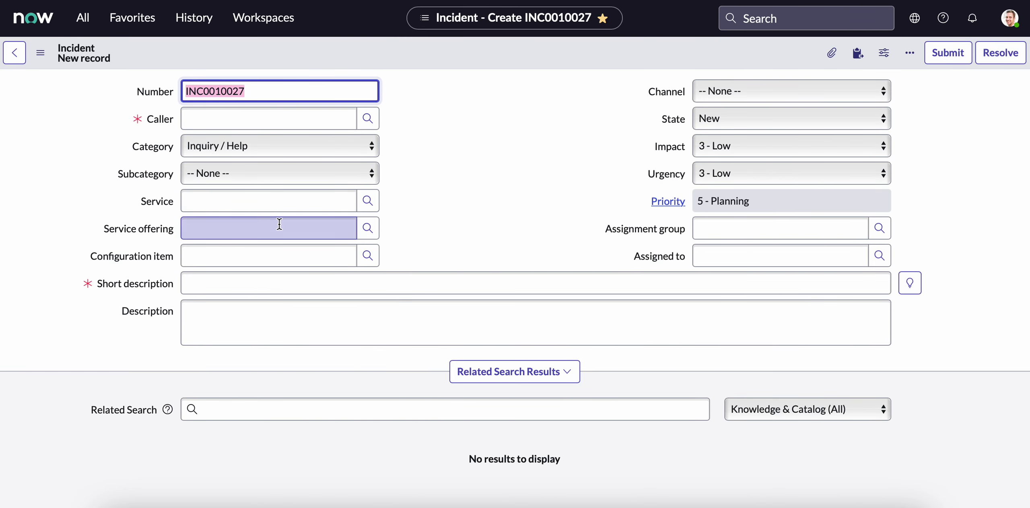
Step: Set the new incident's Category to Software and Subcategory to Email to test the UI policy
{"action": "left_click", "coordinate": [246, 144]}
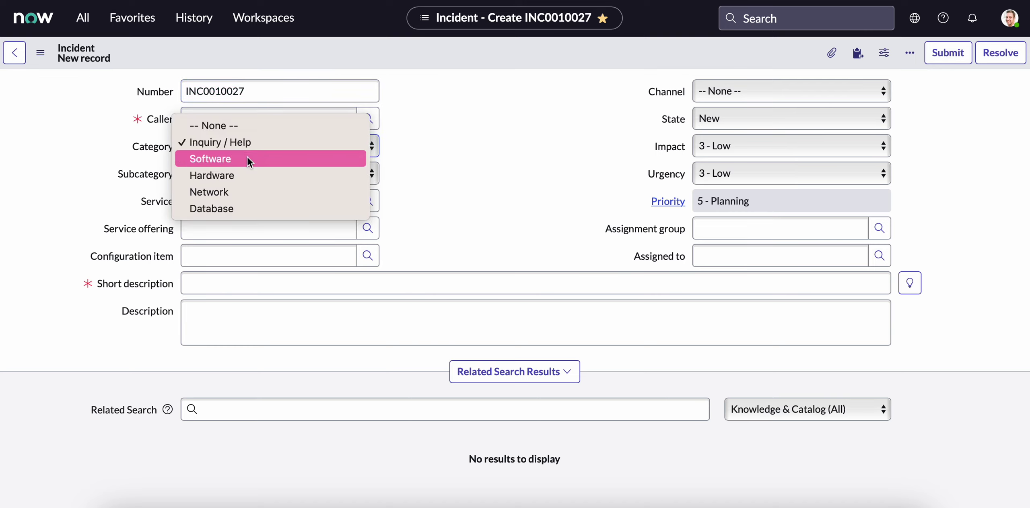
{"action": "left_click", "coordinate": [247, 158]}
{"action": "left_click", "coordinate": [242, 174]}
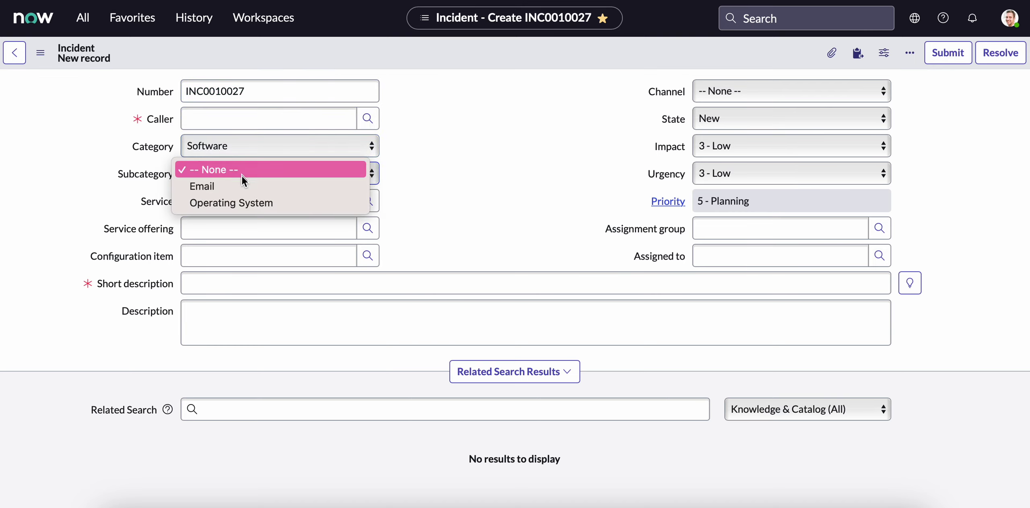
{"action": "left_click", "coordinate": [243, 186]}
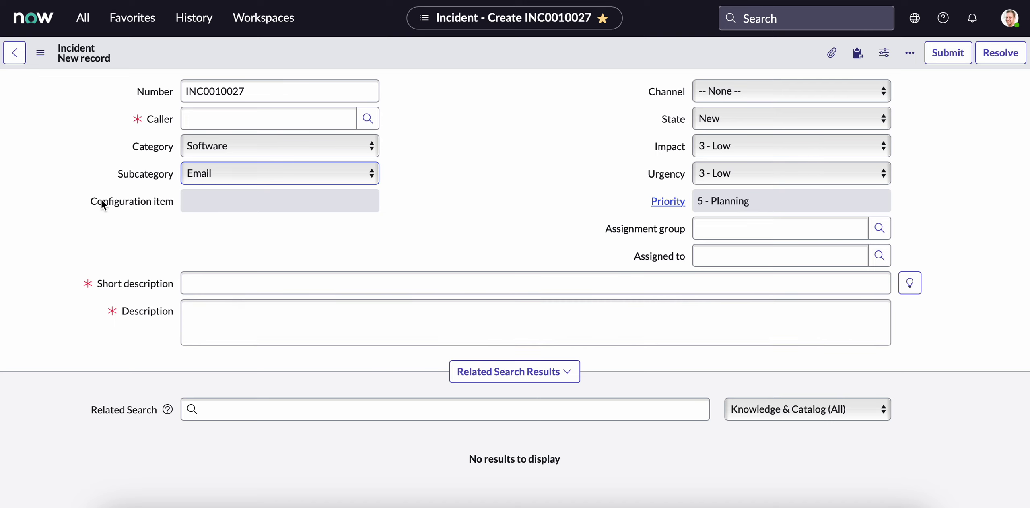
{"action": "mouse_move", "coordinate": [105, 210]}
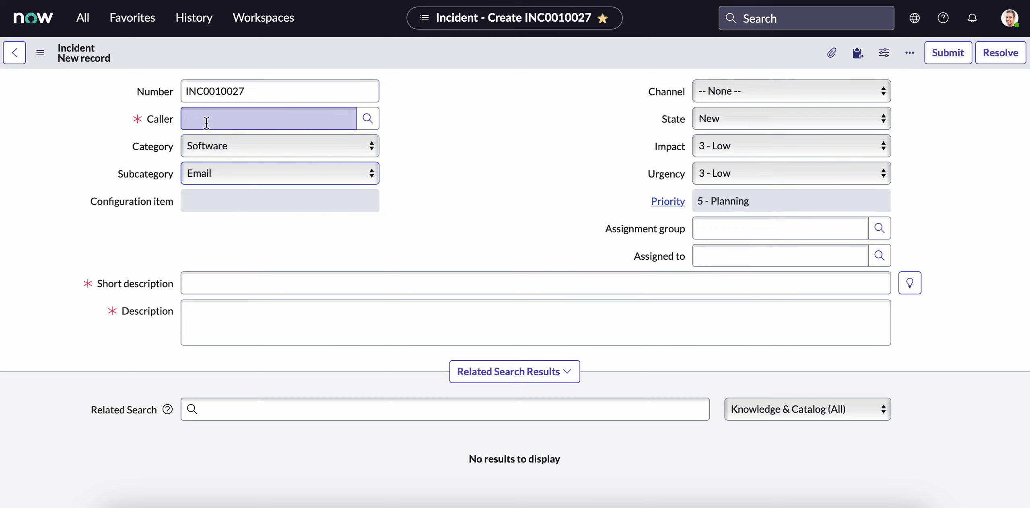
Step: Change the incident's Category to Hardware to test reversal of the UI policy
{"action": "left_click", "coordinate": [210, 145]}
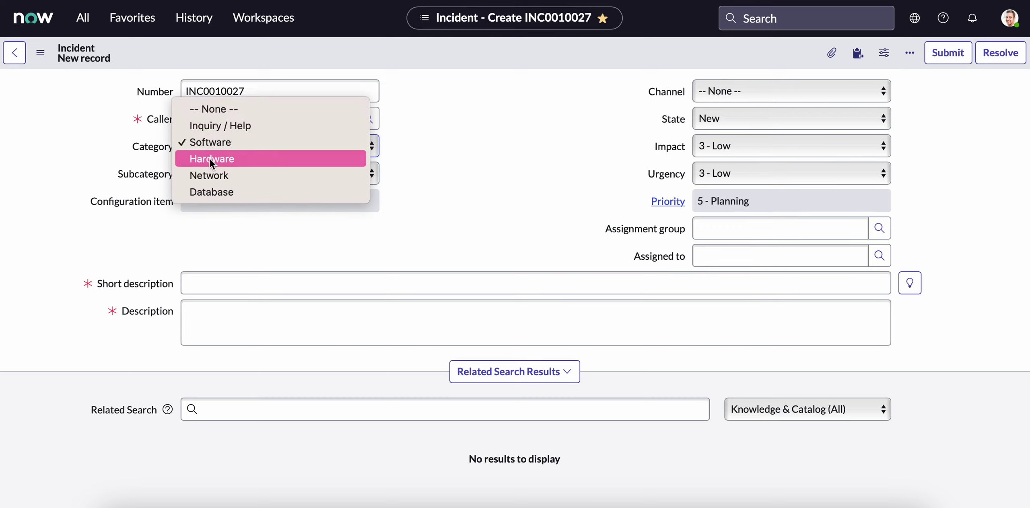
{"action": "left_click", "coordinate": [209, 158]}
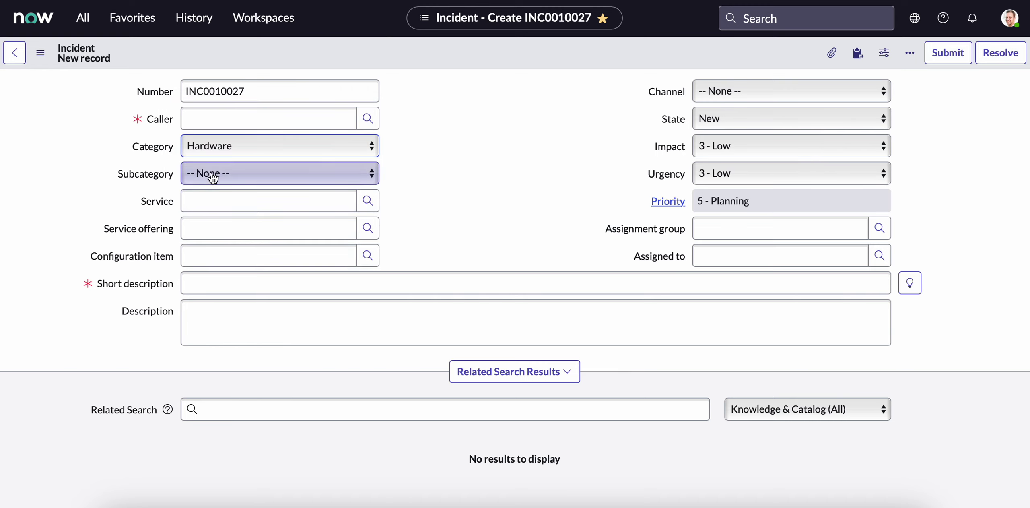